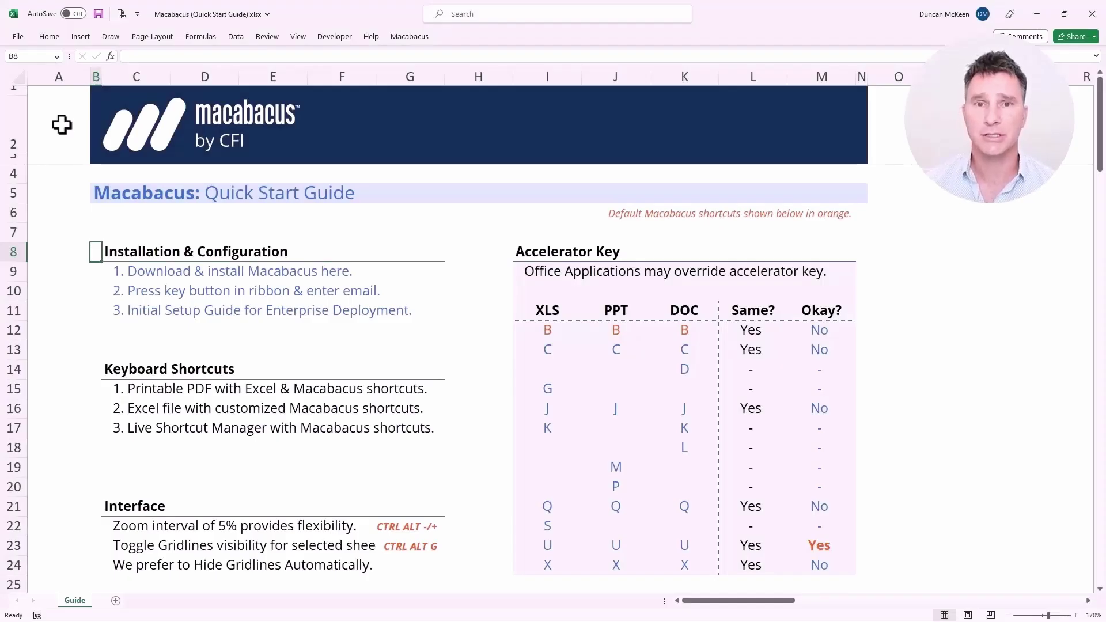
# Select the Installation & Configuration heading together with its first two instructions, B8:G10
pyautogui.hotkey('shift', 'Right')
pyautogui.hotkey('shift', 'Right')
pyautogui.hotkey('shift', 'Right')
pyautogui.hotkey('shift', 'Right')
pyautogui.hotkey('shift', 'Right')
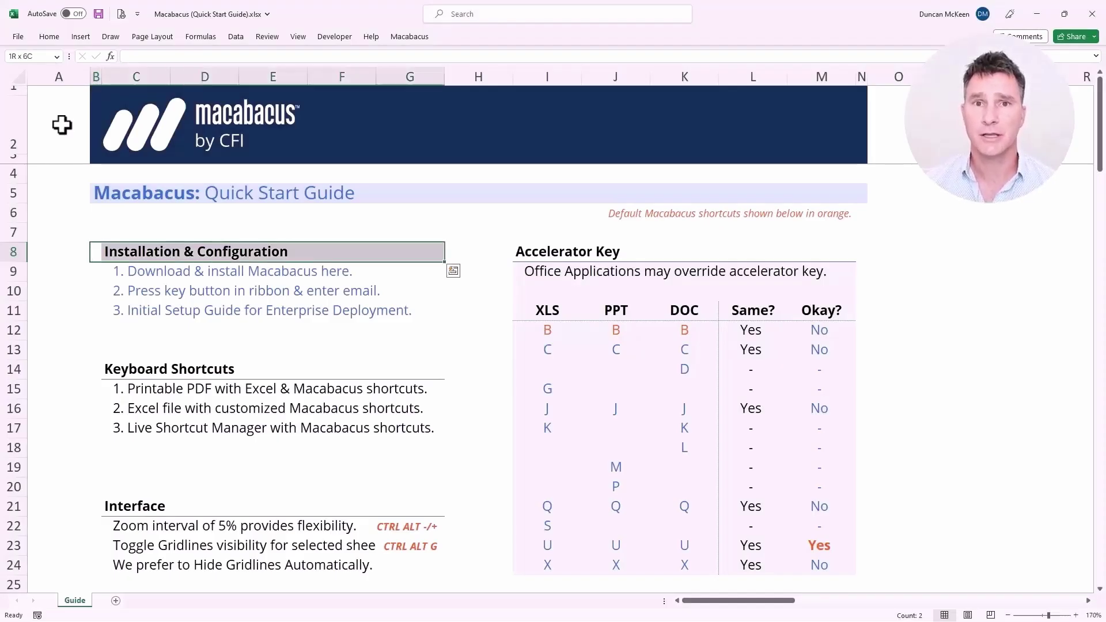
pyautogui.hotkey('shift', 'Down')
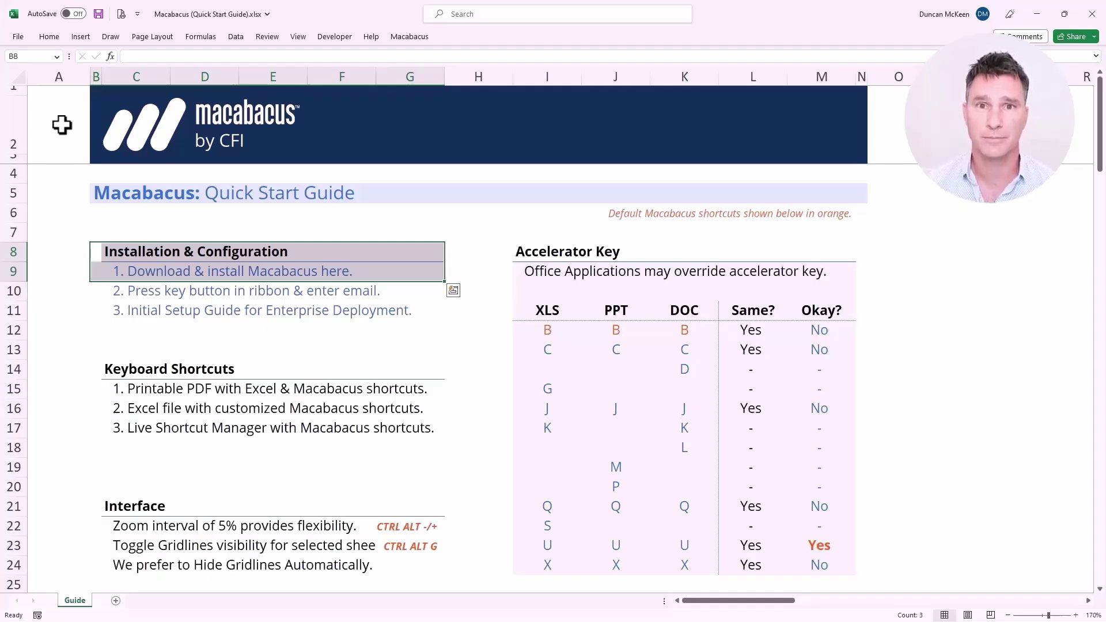
pyautogui.press('shift')
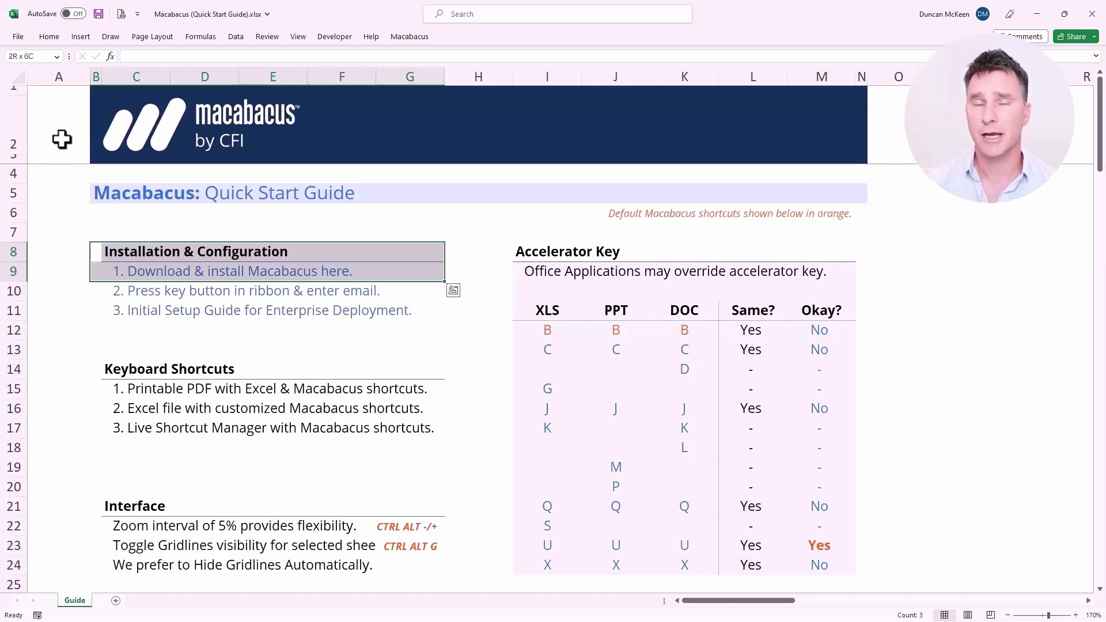
pyautogui.hotkey('shift', 'Down')
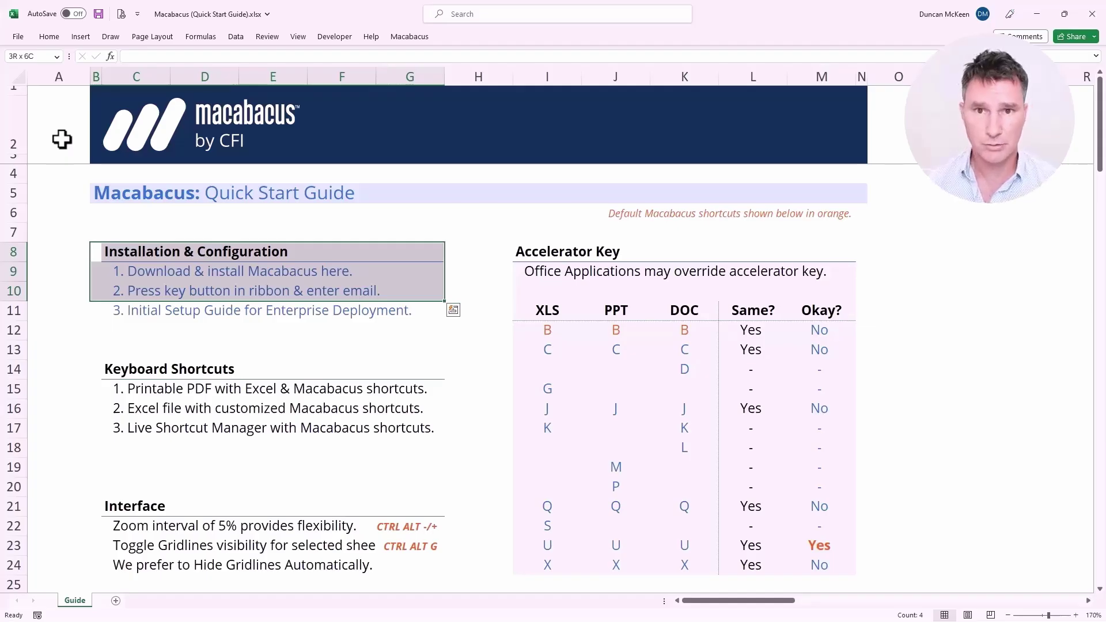
# Expand the Macabacus ribbon, view the email and Single Sign-On activation dialog, and close it without submitting
pyautogui.hotkey('ctrl', 'F1')
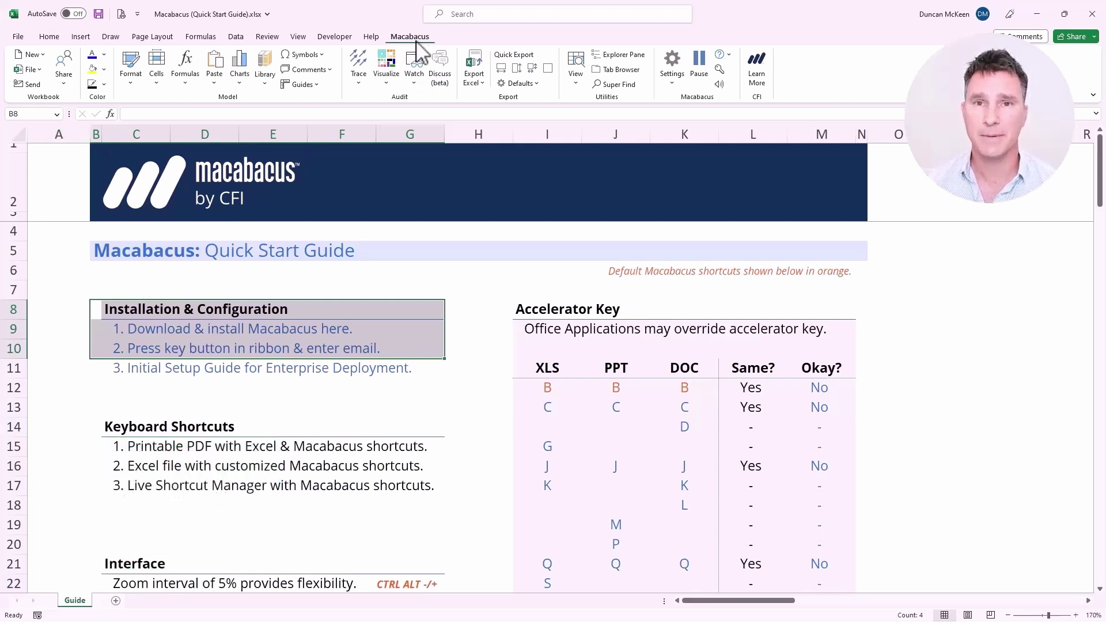
pyautogui.click(719, 69)
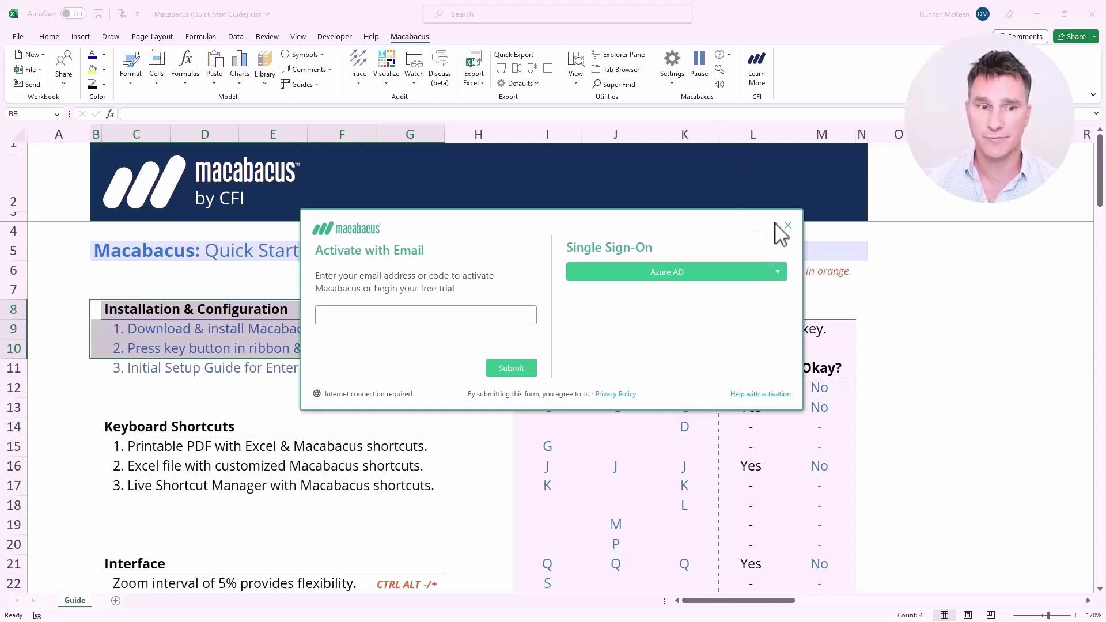
pyautogui.click(789, 227)
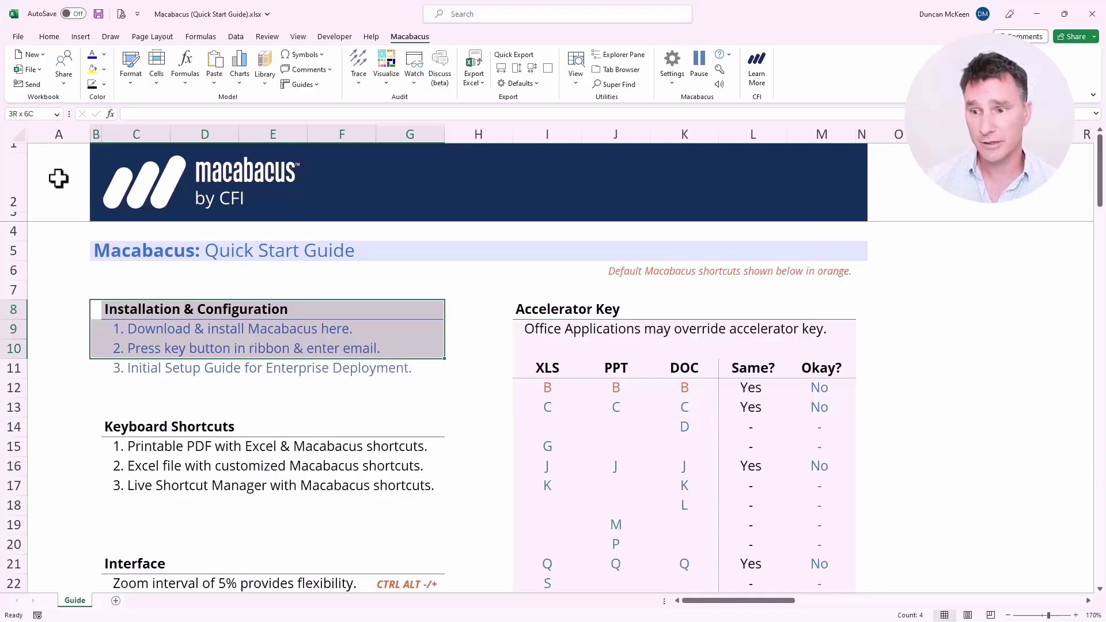
# Extend the selection to the third installation instruction and read through the Initial Setup Guide in the Macabacus Help Center
pyautogui.hotkey('shift', 'Down')
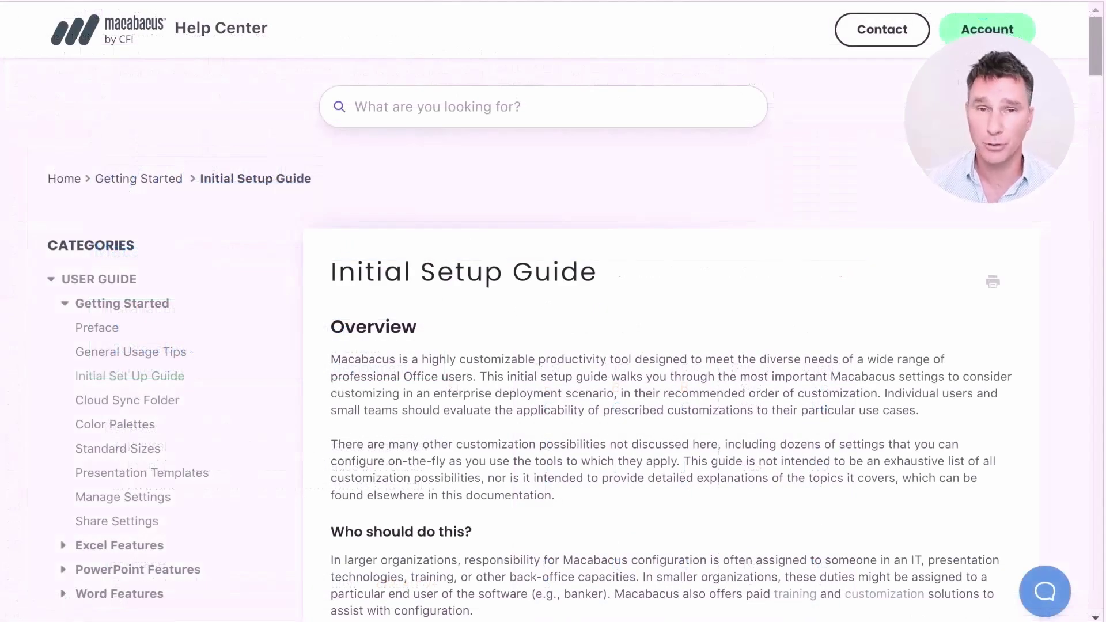
pyautogui.scroll(-6, 553, 311)
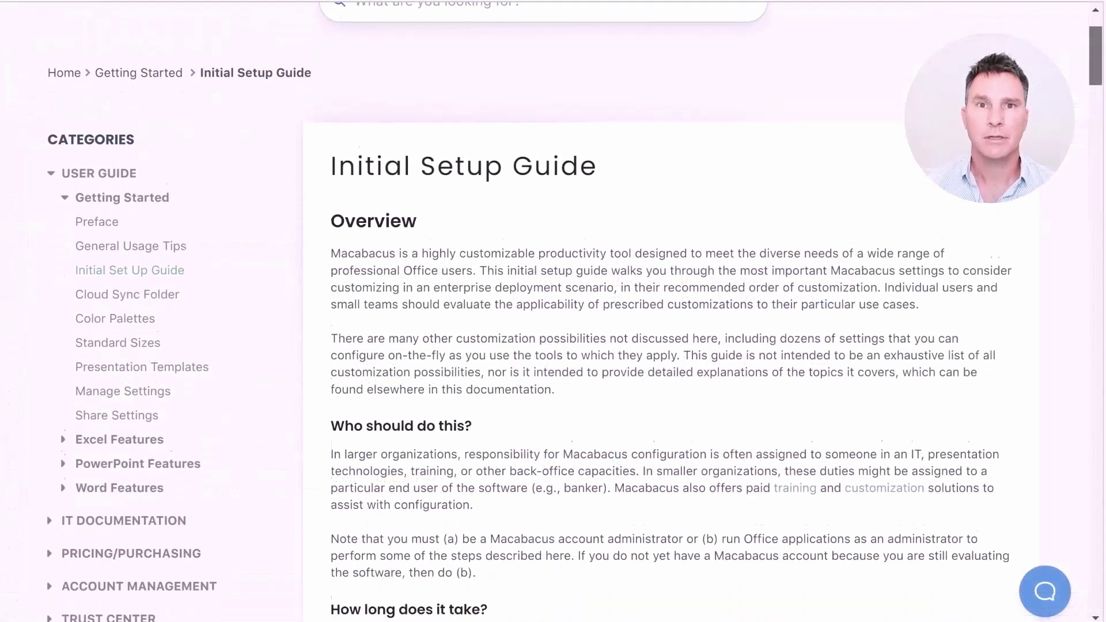
pyautogui.scroll(-7, 553, 312)
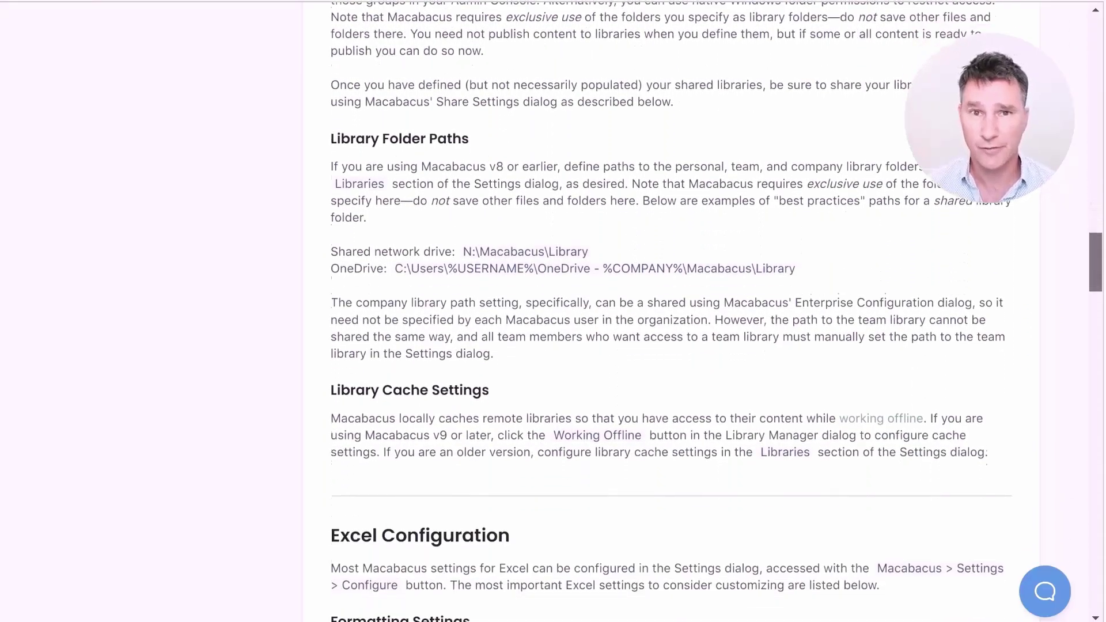
pyautogui.scroll(-5, 663, 311)
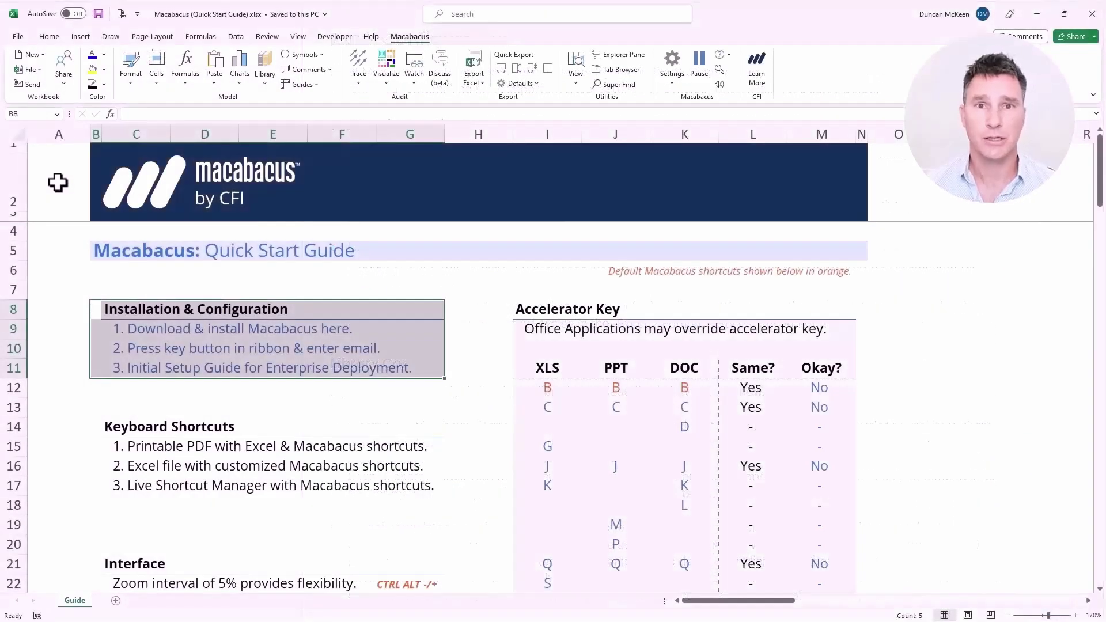
# Preview both printed pages of the Quick Start Guide, and return to the worksheet
pyautogui.hotkey('ctrl', 'F2')
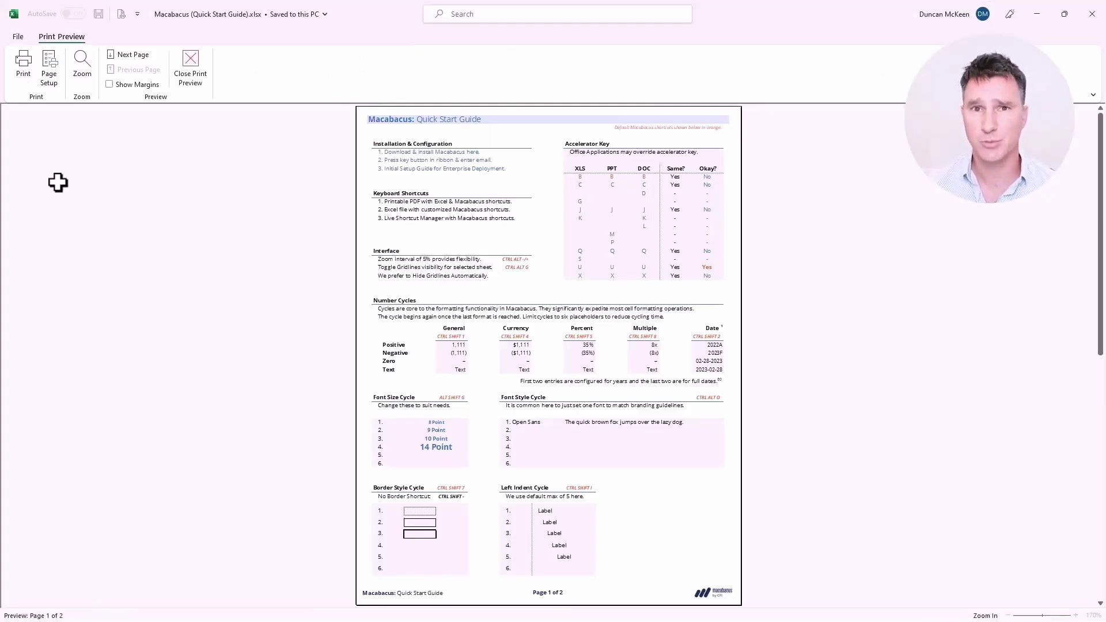
pyautogui.press('pagedown')
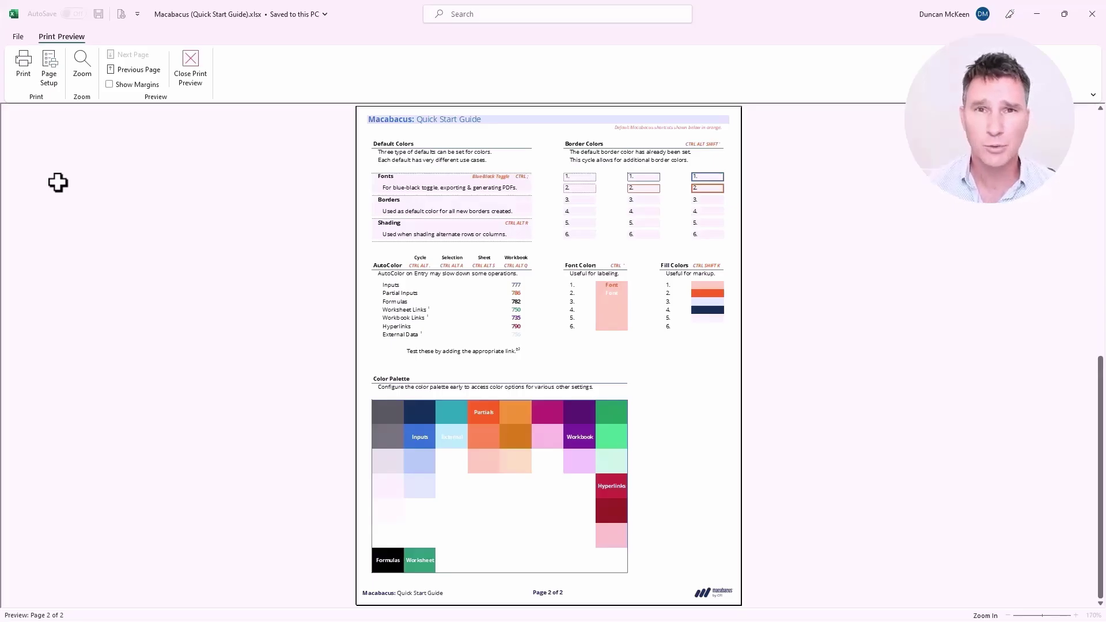
pyautogui.press('Escape')
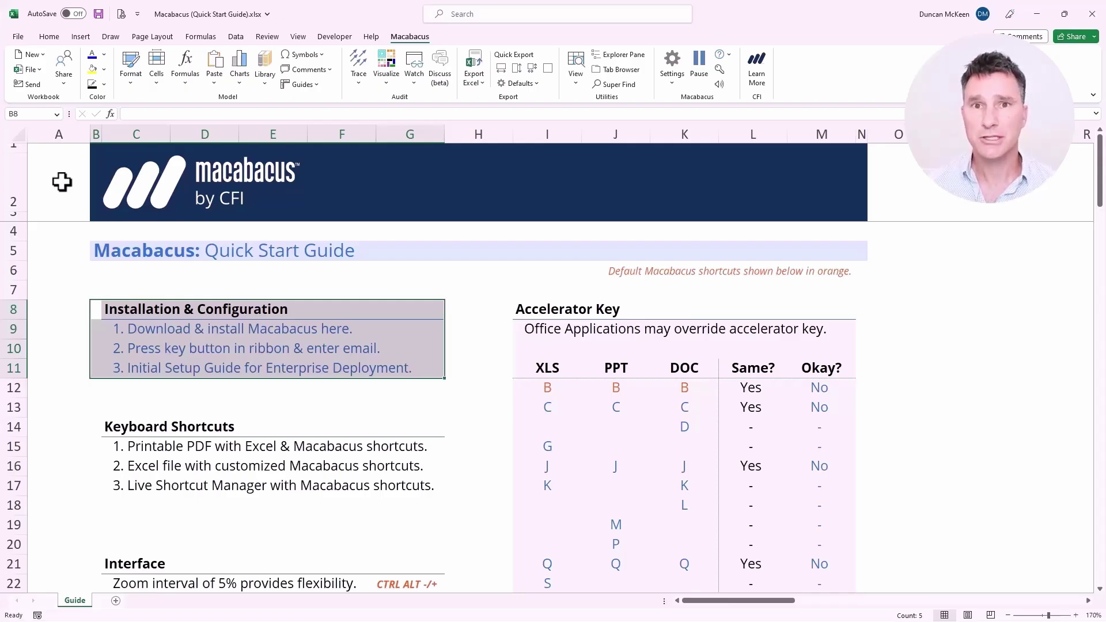
# Select the Keyboard Shortcuts block C14:G17 and run it through the full Macabacus Fill Color Cycle back to no fill
pyautogui.press('Right')
pyautogui.hotkey('ctrl', 'Down')
pyautogui.hotkey('ctrl', 'Down')
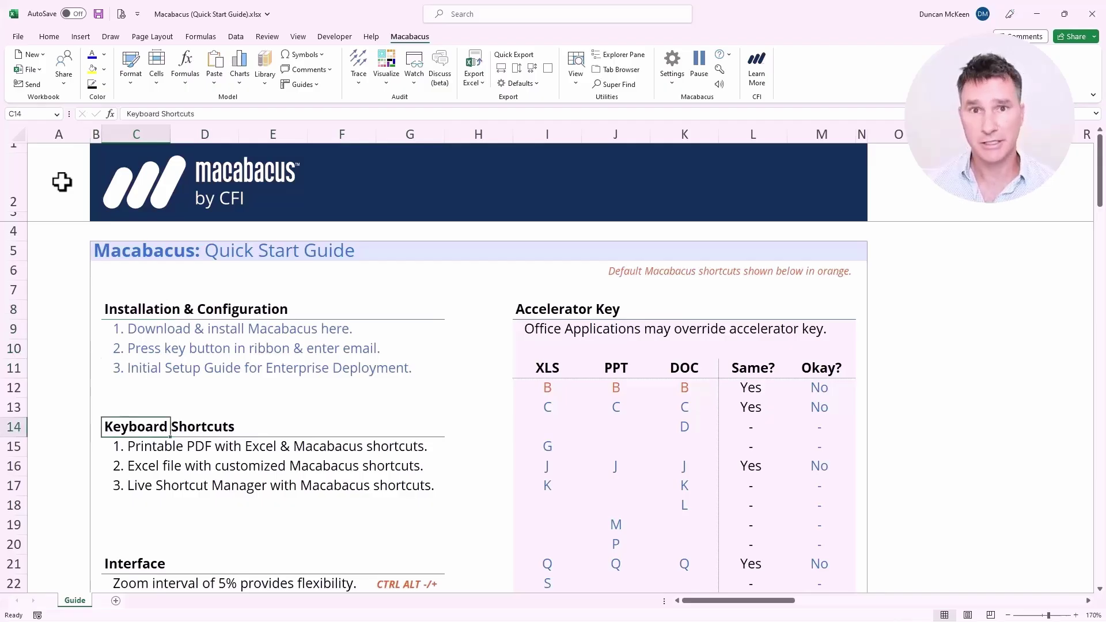
pyautogui.hotkey('shift', 'Right')
pyautogui.hotkey('shift', 'Right')
pyautogui.hotkey('shift', 'Right')
pyautogui.hotkey('shift', 'Right')
pyautogui.hotkey('shift', 'Down')
pyautogui.hotkey('shift', 'Down')
pyautogui.hotkey('shift', 'Down')
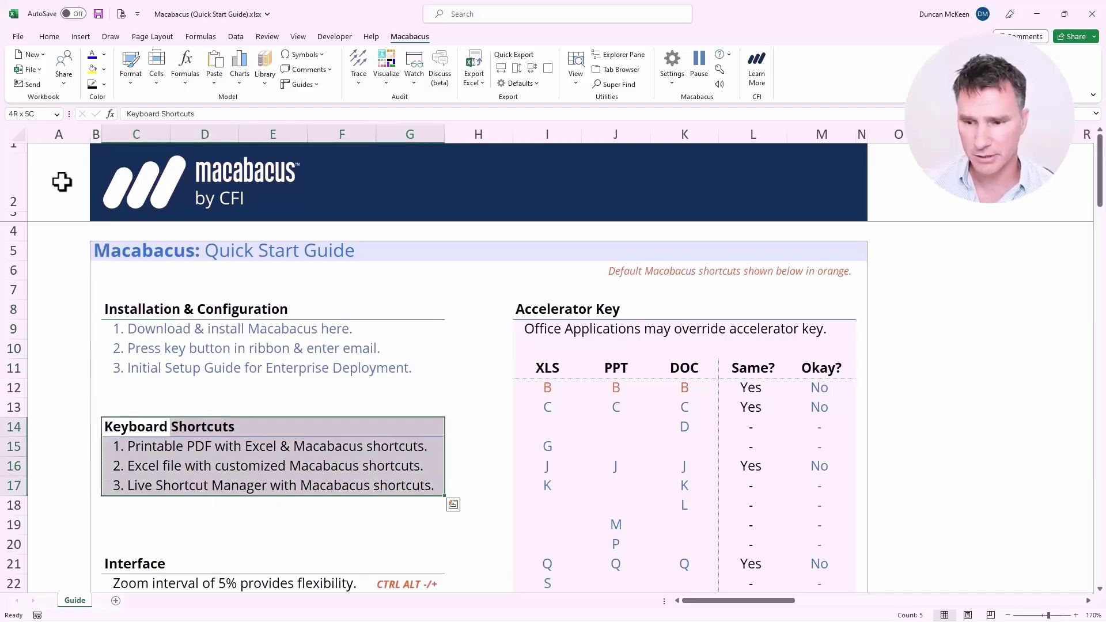
pyautogui.hotkey('ctrl', 'shift', 'k')
pyautogui.hotkey('ctrl', 'shift', 'k')
pyautogui.hotkey('ctrl', 'shift', 'k')
pyautogui.hotkey('ctrl', 'shift', 'k')
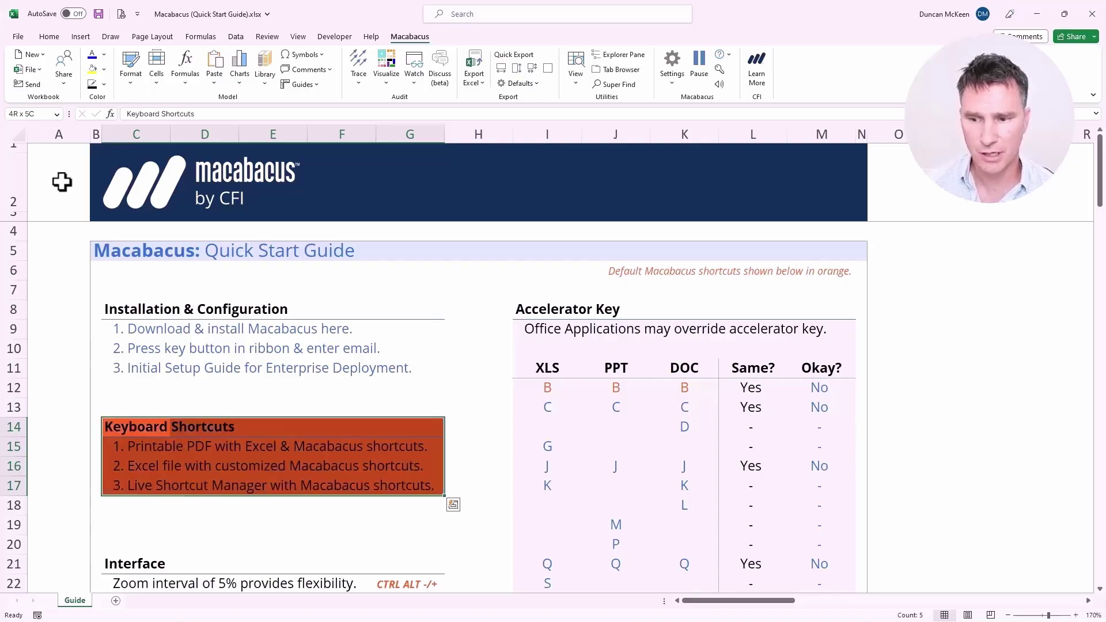
pyautogui.hotkey('ctrl', 'shift', 'k')
pyautogui.hotkey('ctrl', 'shift', 'k')
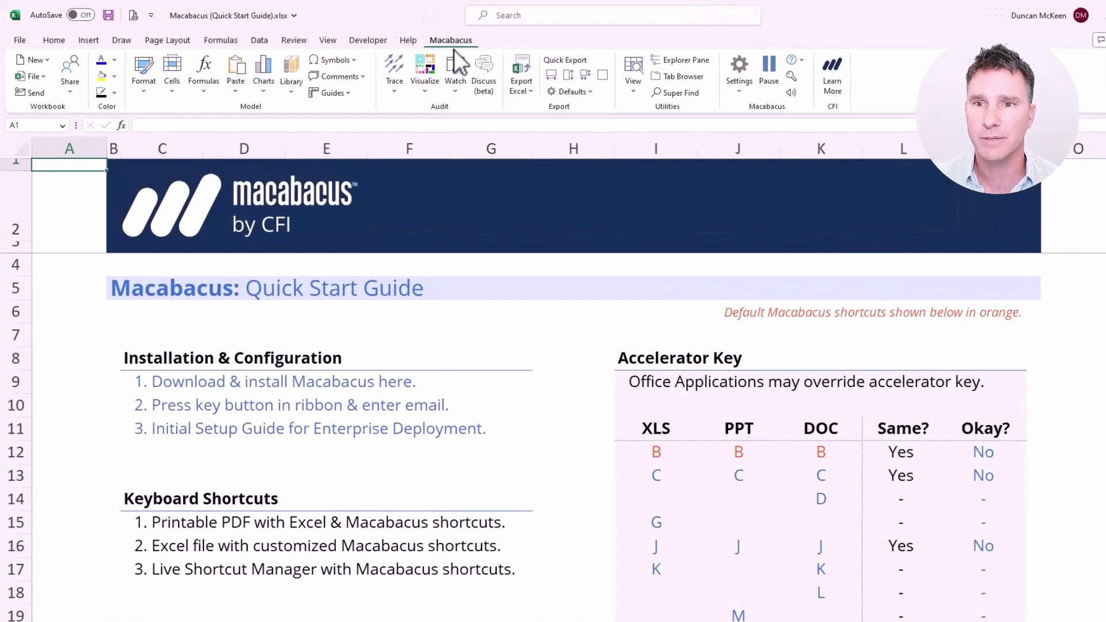
# Look up the shortcuts for the Blue-Black Toggle and the Fill Color Cycle among the Macabacus color formatting commands
pyautogui.click(152, 95)
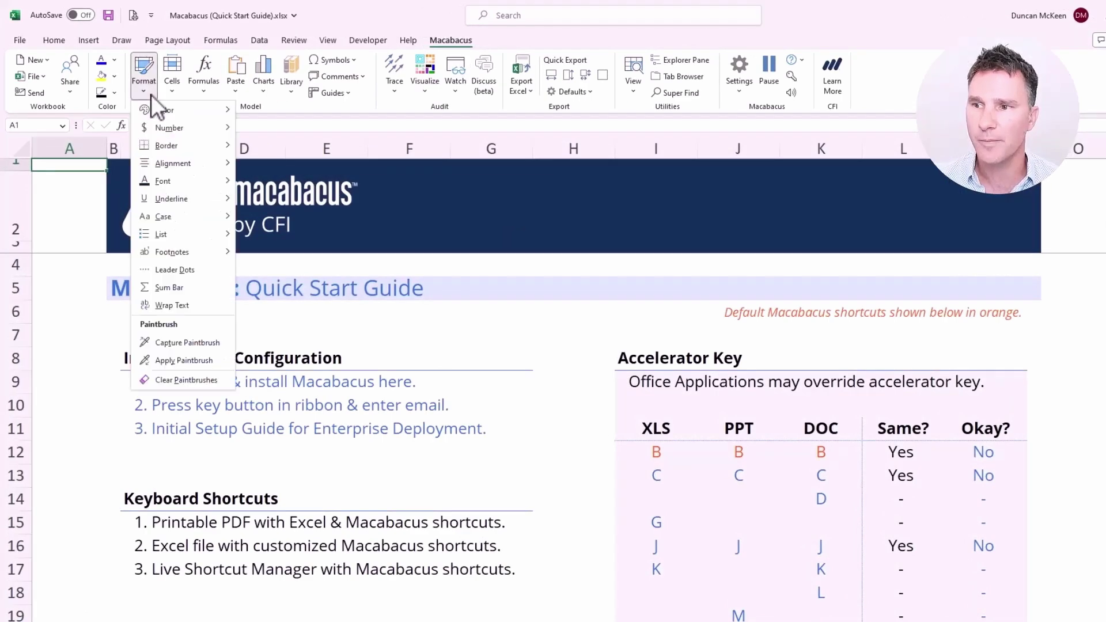
pyautogui.moveTo(153, 111)
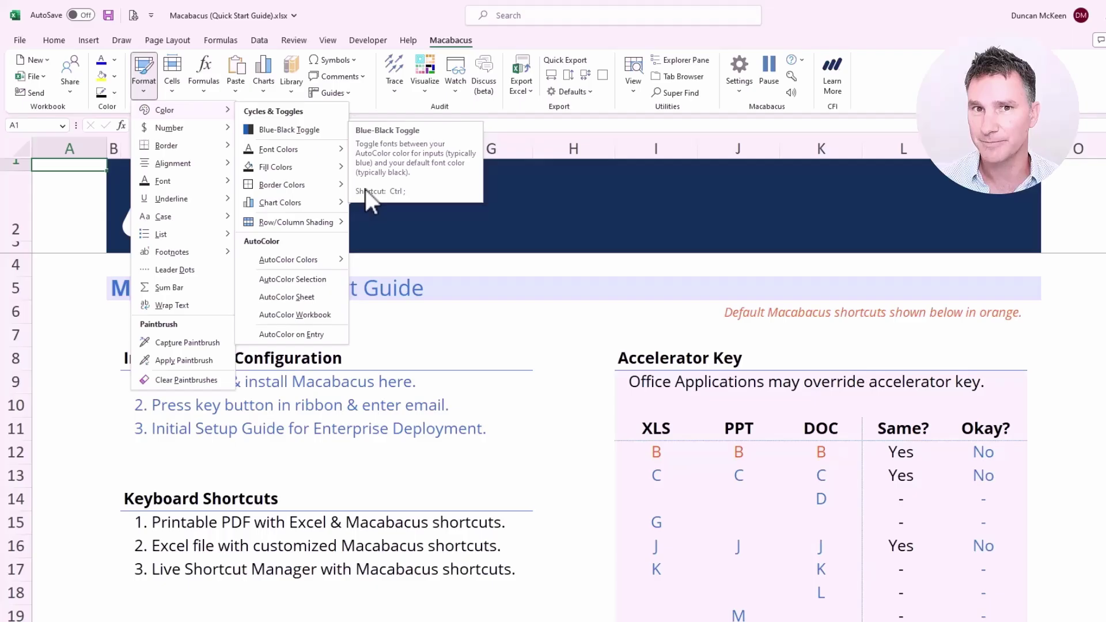
pyautogui.moveTo(306, 166)
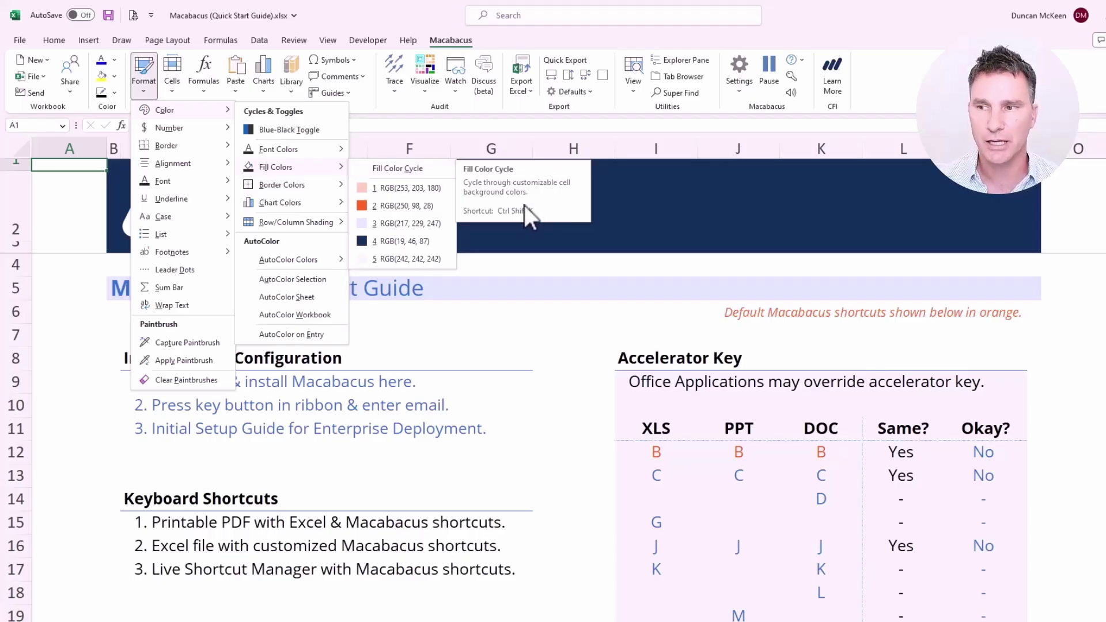
pyautogui.press('Escape')
pyautogui.press('Escape')
pyautogui.press('Escape')
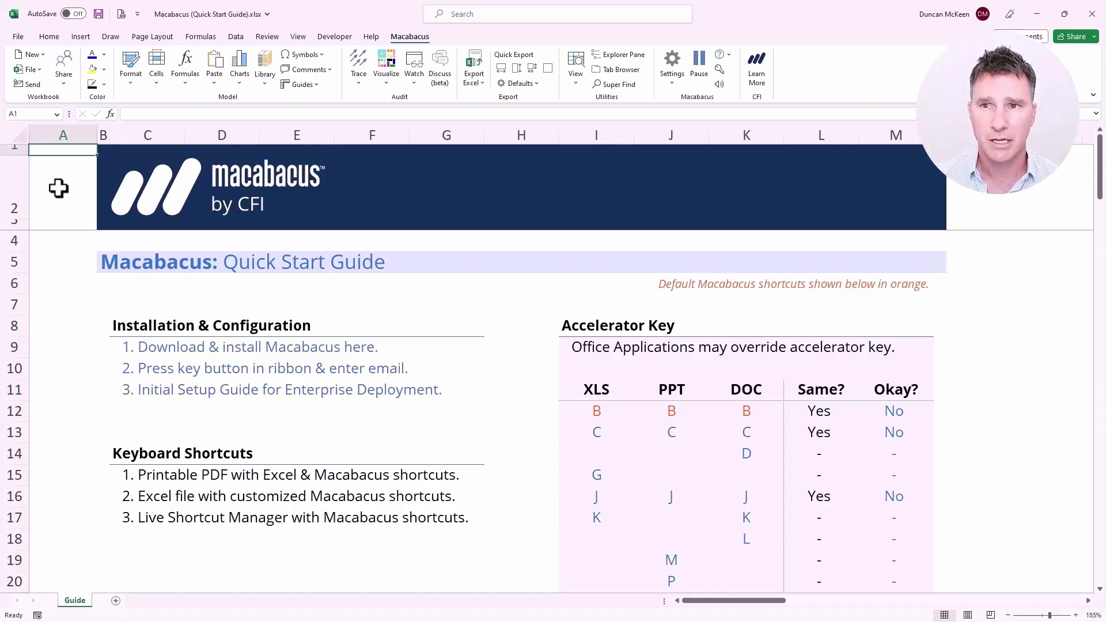
# Select the Keyboard Shortcuts heading and its first item about the printable PDF, B14:G15
pyautogui.press('Down')
pyautogui.press('Down')
pyautogui.press('Down')
pyautogui.press('Down')
pyautogui.press('Down')
pyautogui.press('Down')
pyautogui.press('Down')
pyautogui.press('Down')
pyautogui.press('Down')
pyautogui.press('Down')
pyautogui.press('Down')
pyautogui.press('Down')
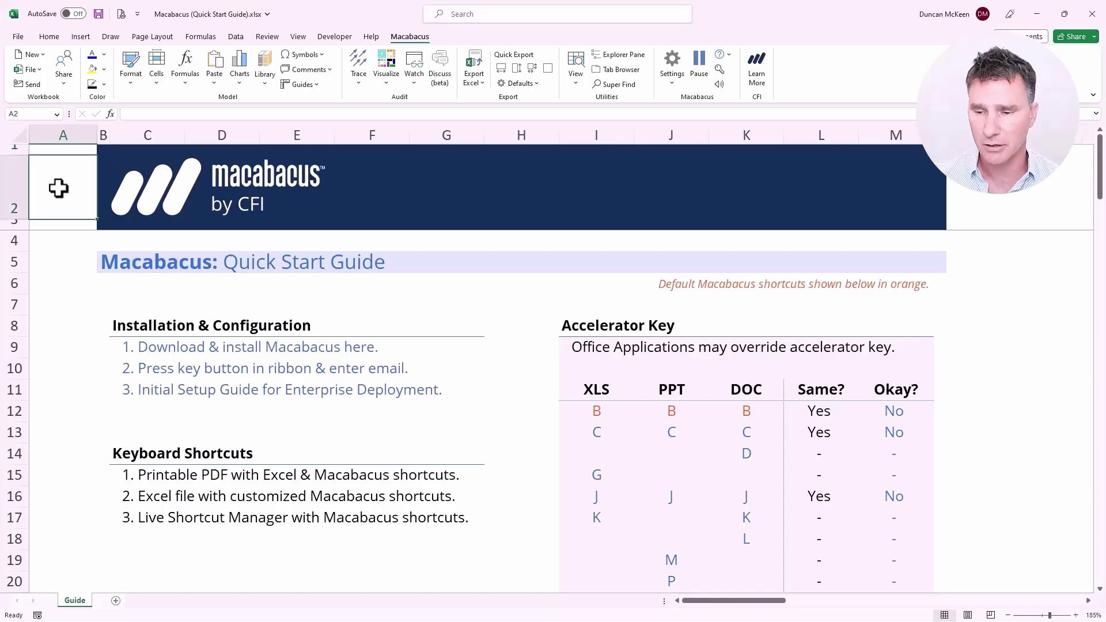
pyautogui.press('Right')
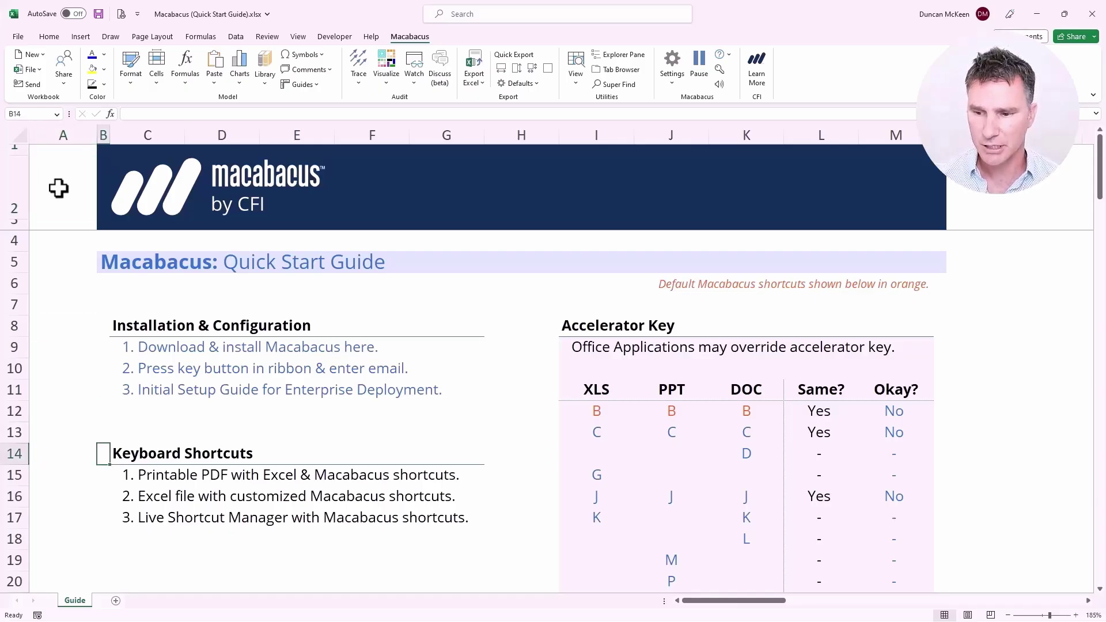
pyautogui.hotkey('shift', 'Right')
pyautogui.hotkey('shift', 'Right')
pyautogui.hotkey('shift', 'Right')
pyautogui.hotkey('shift', 'Right')
pyautogui.hotkey('shift', 'Right')
pyautogui.hotkey('shift', 'Down')
pyautogui.hotkey('shift', 'Up')
pyautogui.hotkey('shift', 'Down')
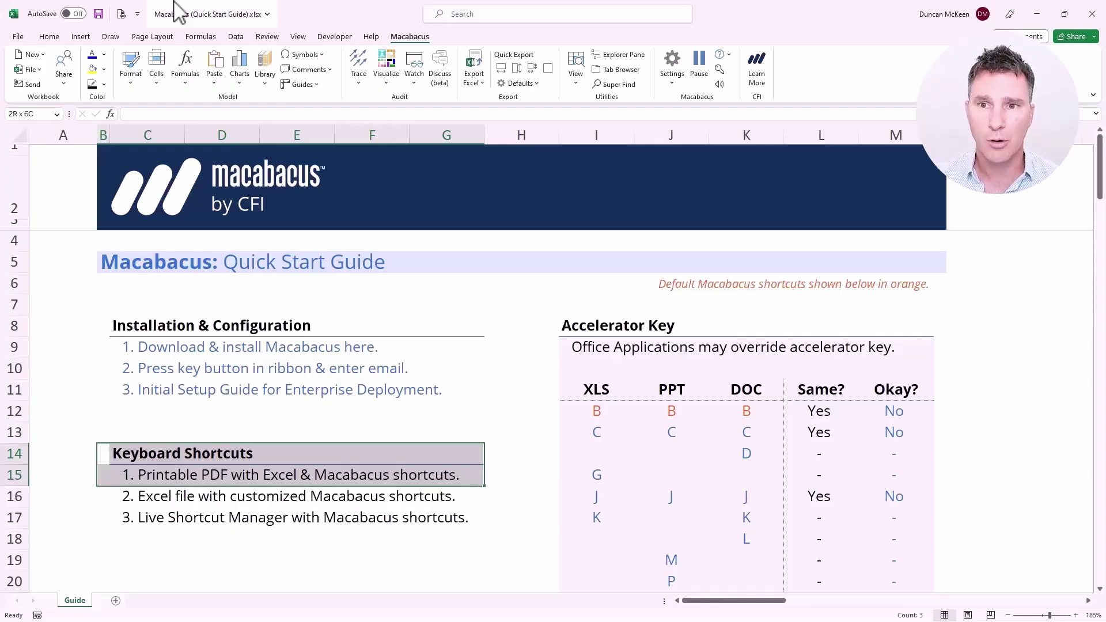
# Generate the printable list of Excel and Macabacus default shortcuts from the Macabacus keyboard settings
pyautogui.click(672, 87)
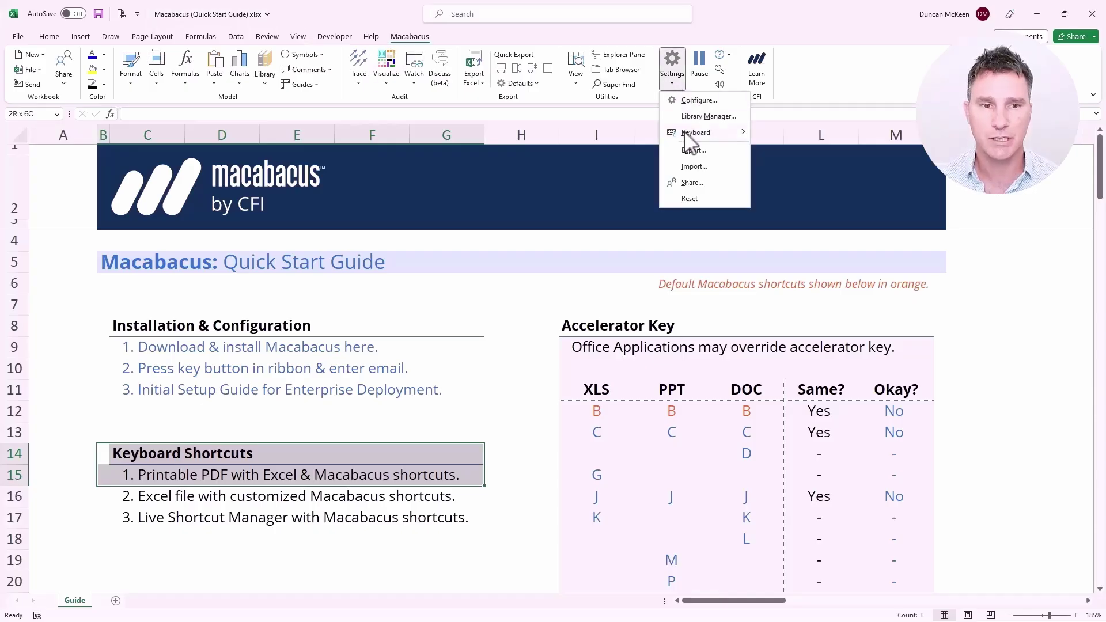
pyautogui.moveTo(689, 138)
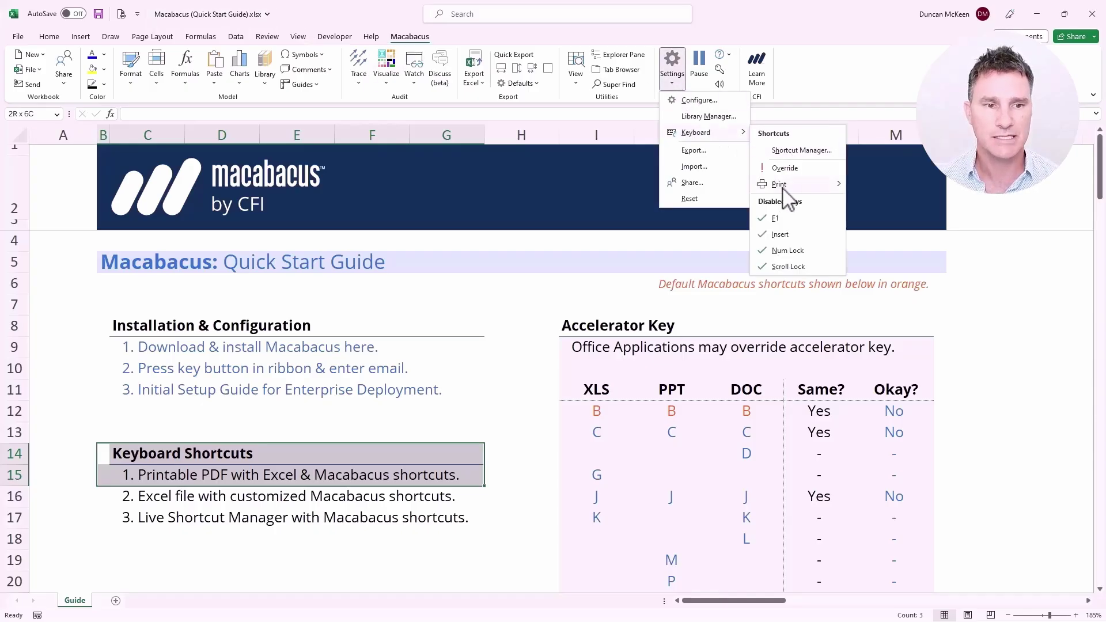
pyautogui.moveTo(782, 186)
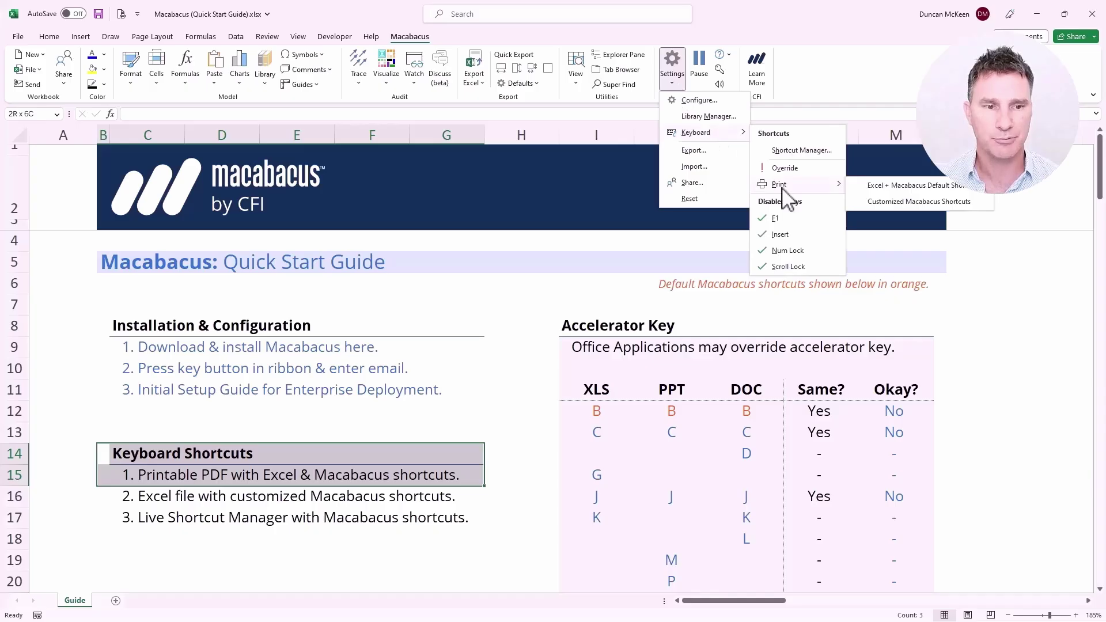
pyautogui.click(902, 183)
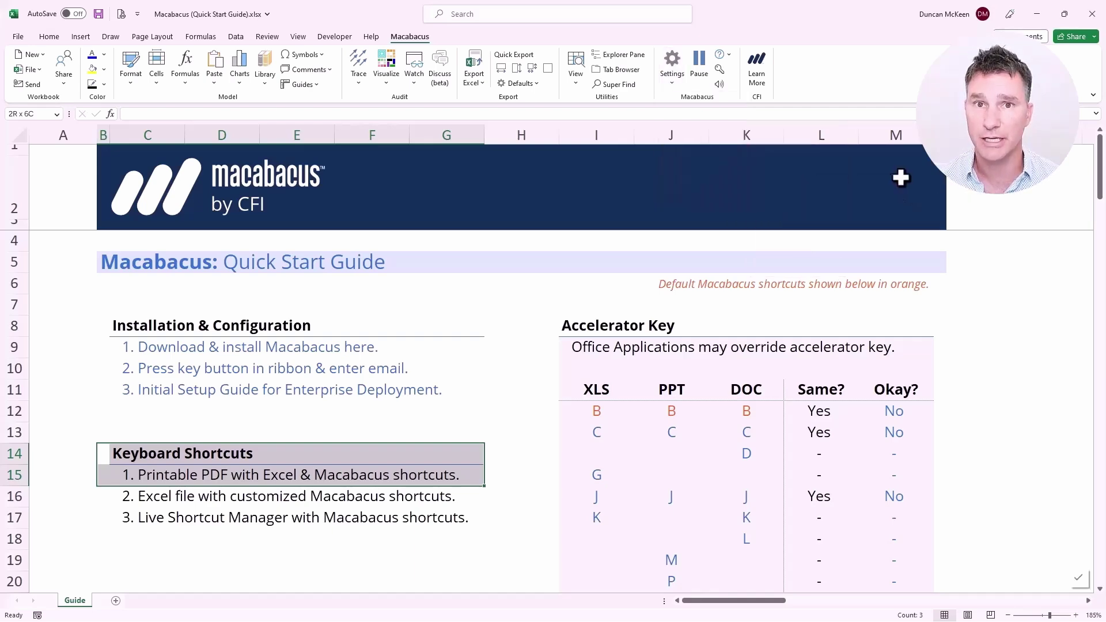
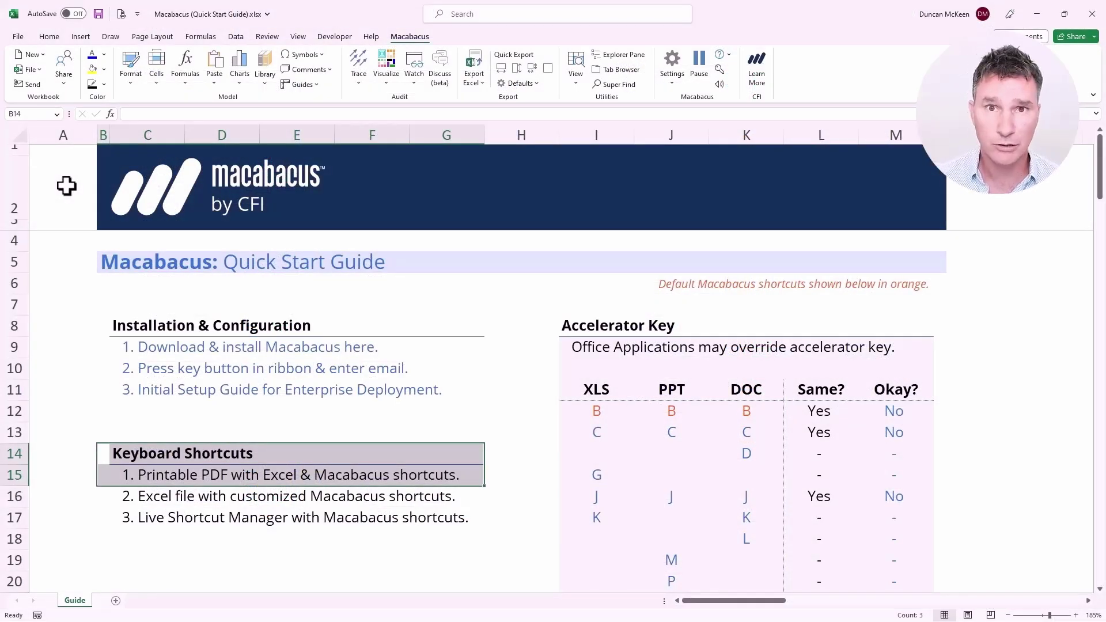
# Generate the customized Macabacus shortcuts list as an Excel workbook and select its entire Keystroke column of entries
pyautogui.hotkey('shift', 'Down')
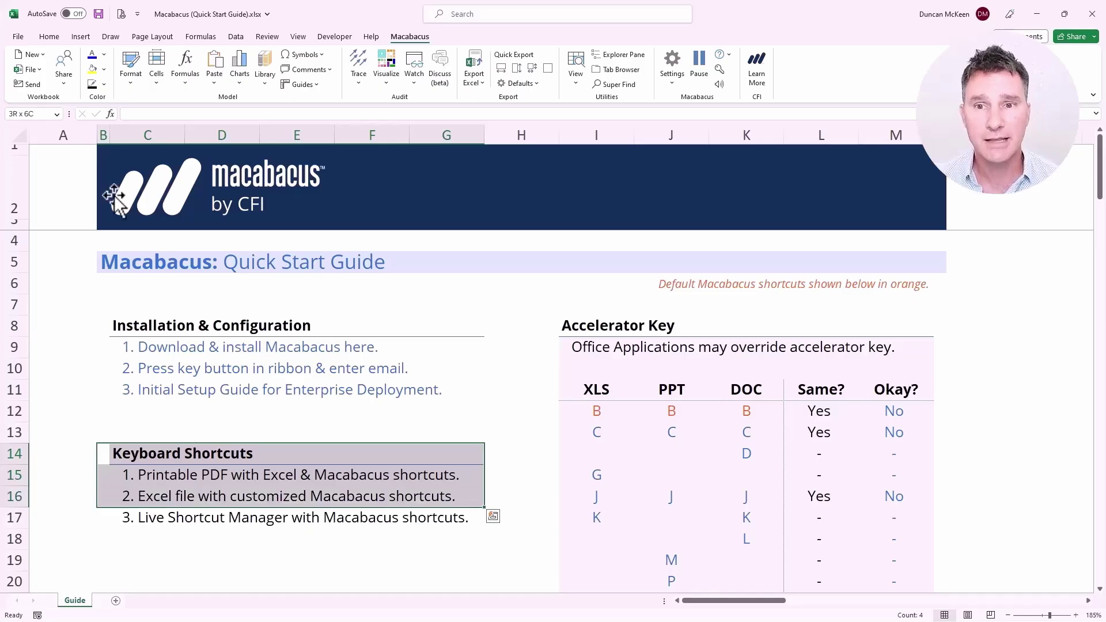
pyautogui.click(675, 85)
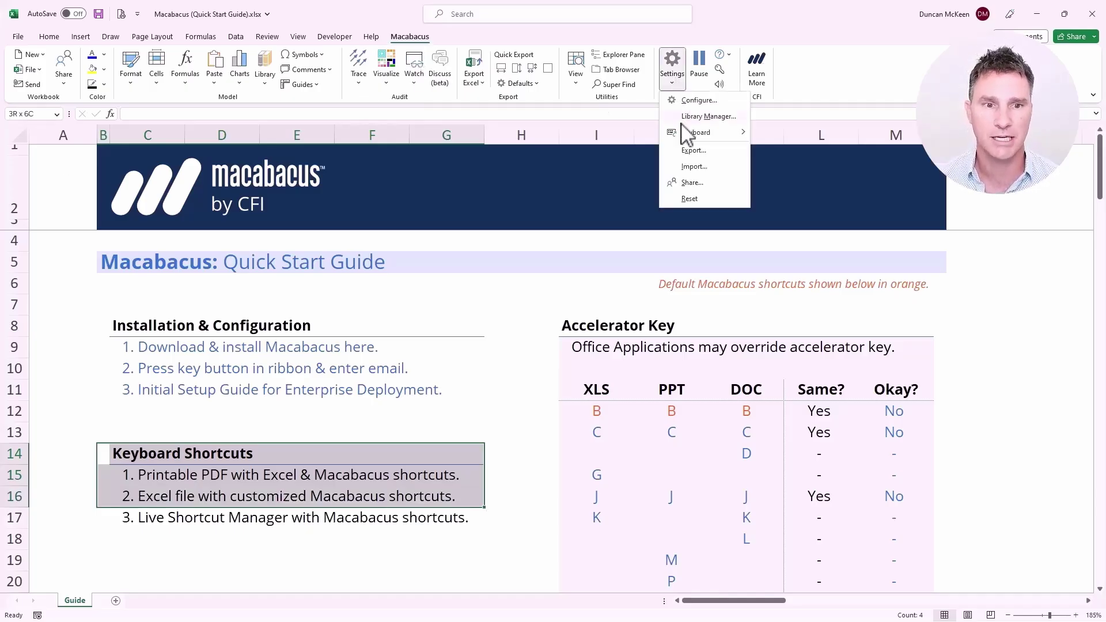
pyautogui.moveTo(688, 133)
pyautogui.moveTo(783, 187)
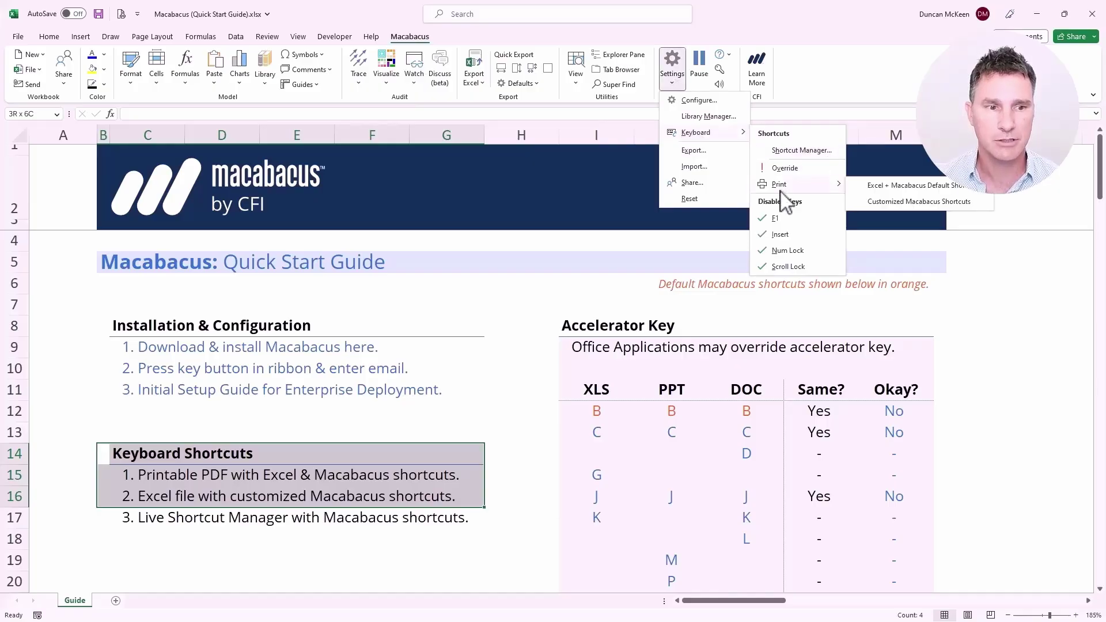
pyautogui.click(890, 202)
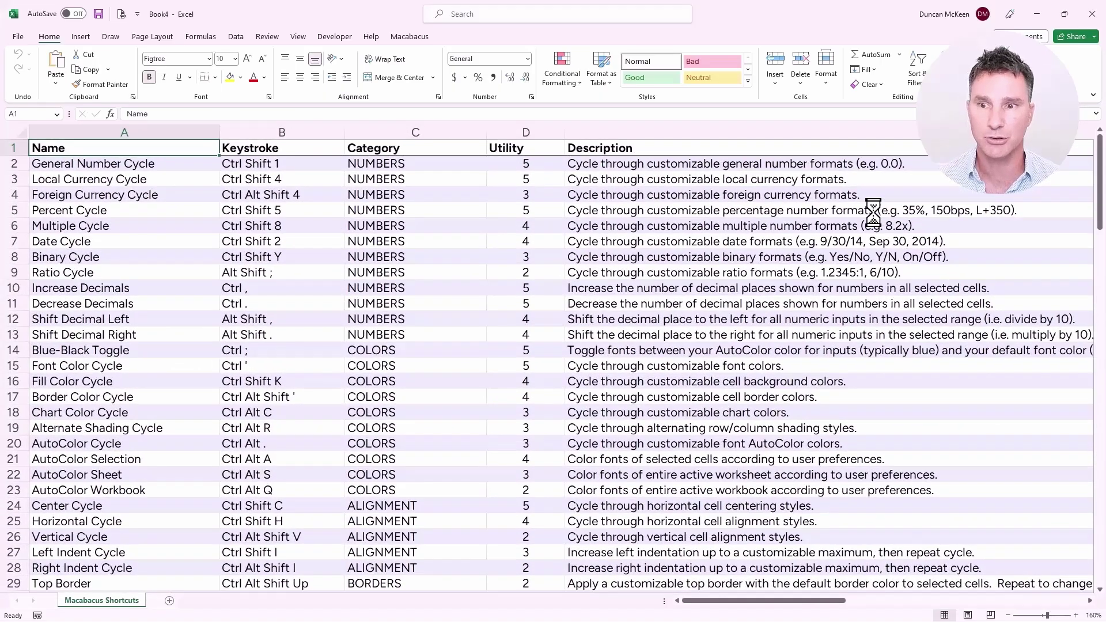
pyautogui.press('Right')
pyautogui.hotkey('ctrl', 'shift', 'Down')
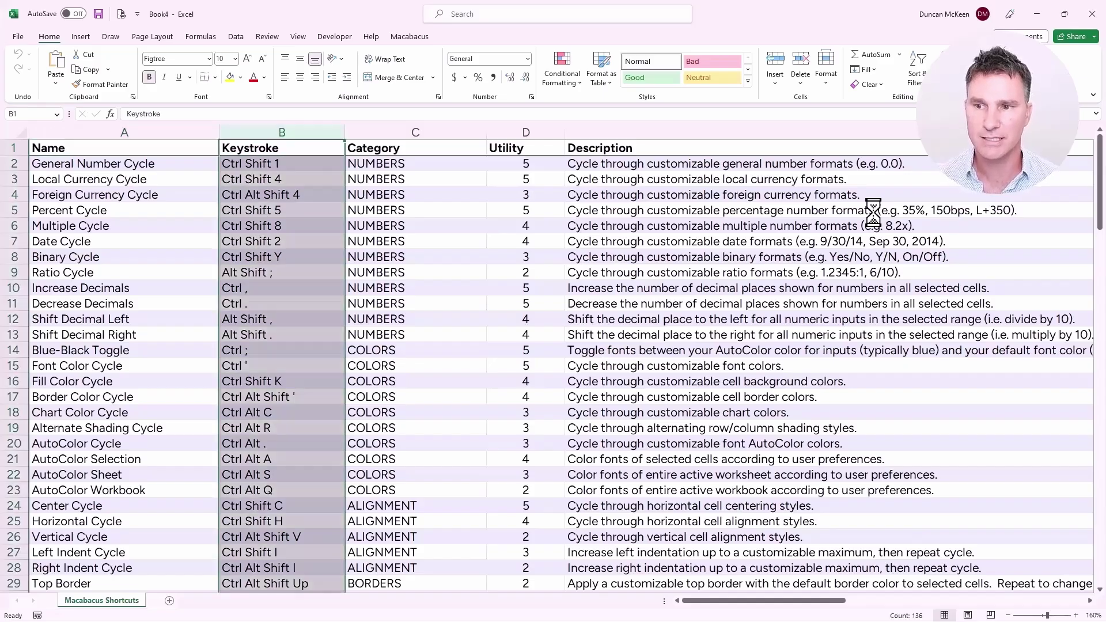
# Select the entire Category column of entries, followed by the Utility column, in the customized shortcuts list
pyautogui.press('Right')
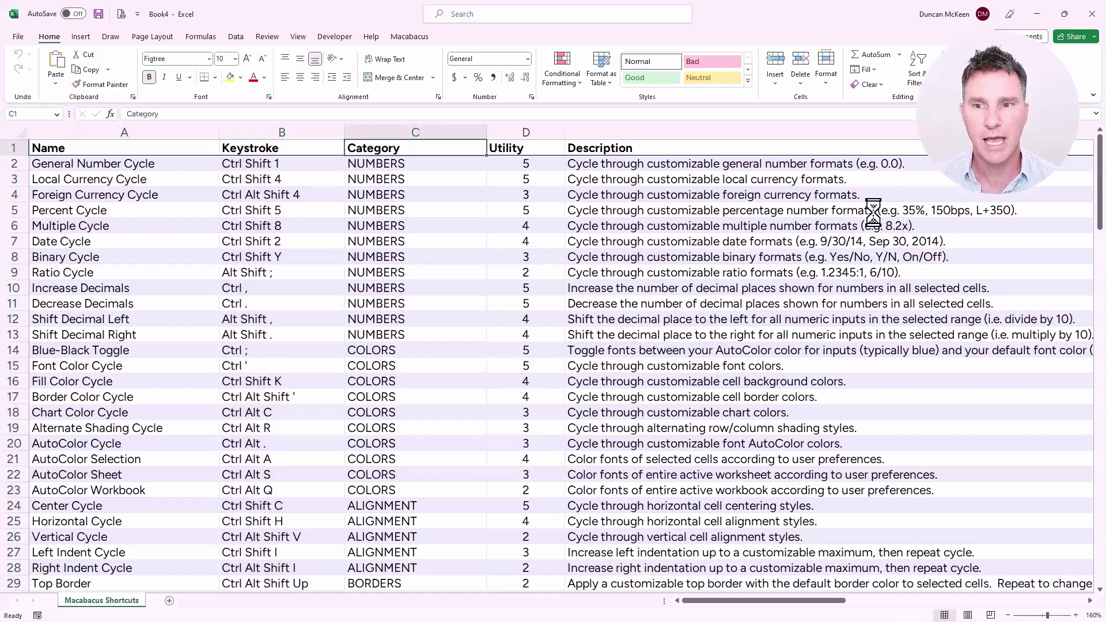
pyautogui.hotkey('ctrl', 'shift', 'Down')
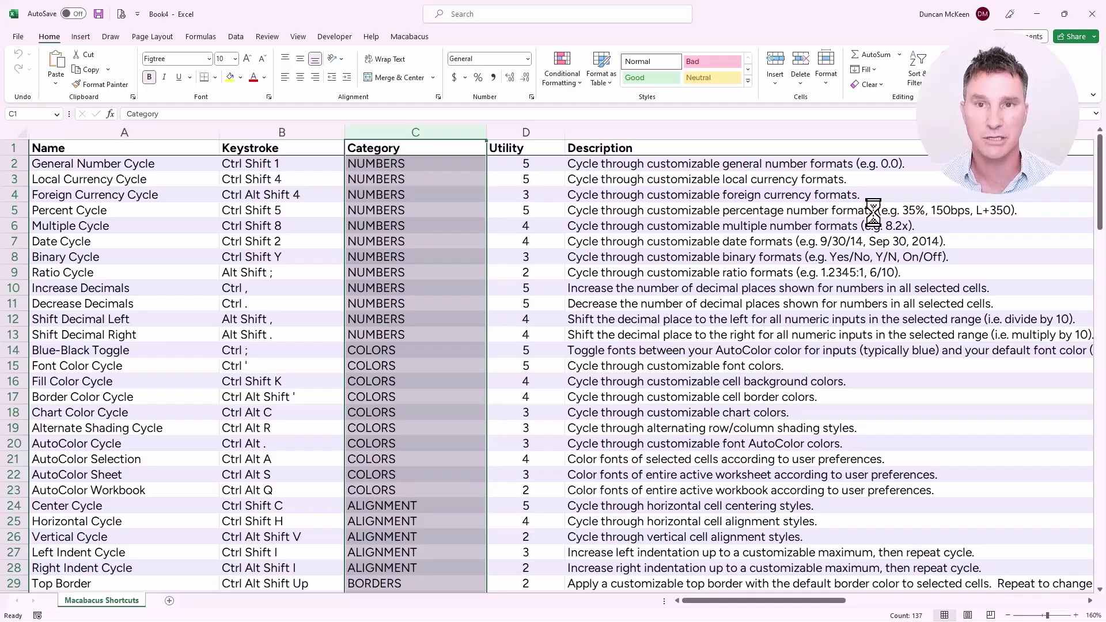
pyautogui.press('Right')
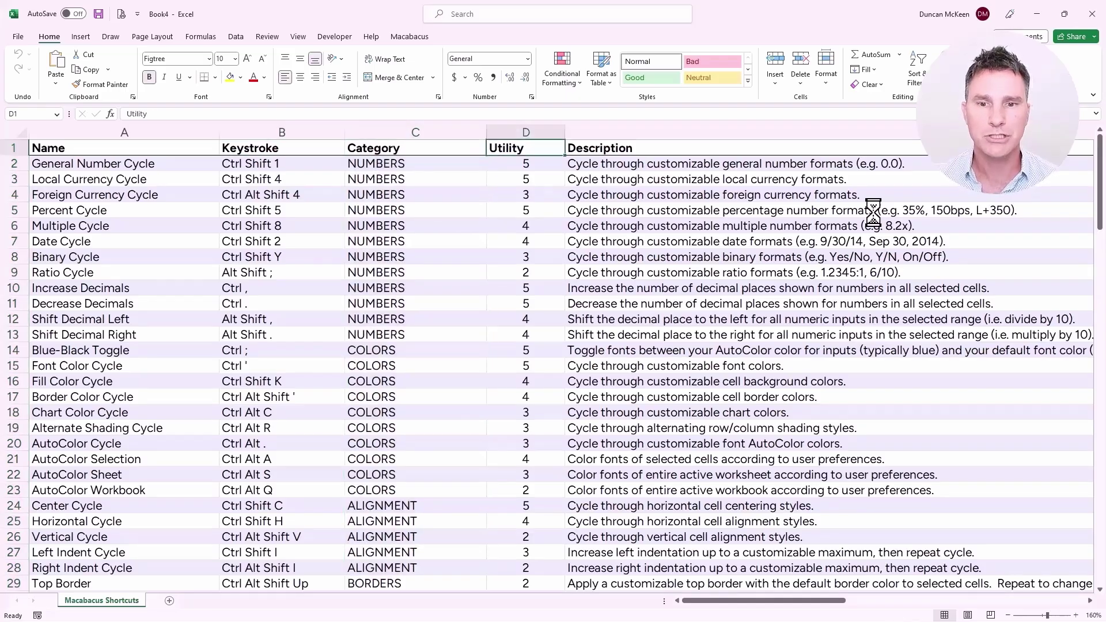
pyautogui.hotkey('ctrl', 'shift', 'Down')
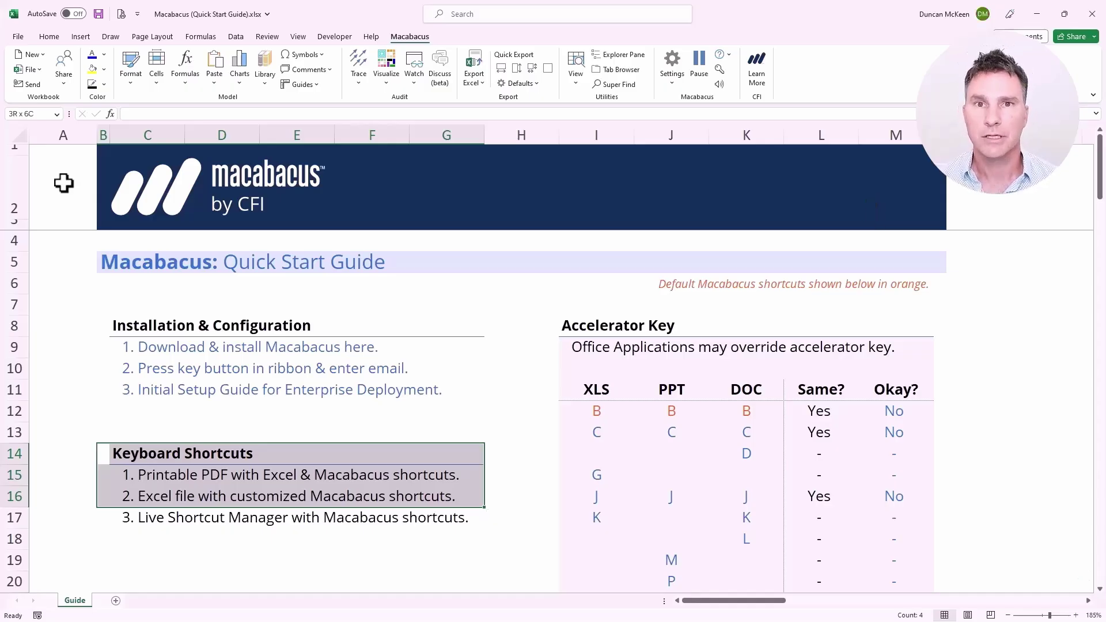
# Extend the Keyboard Shortcuts selection through its third item, B14:G17, and open the Macabacus Shortcut Manager
pyautogui.hotkey('shift', 'Down')
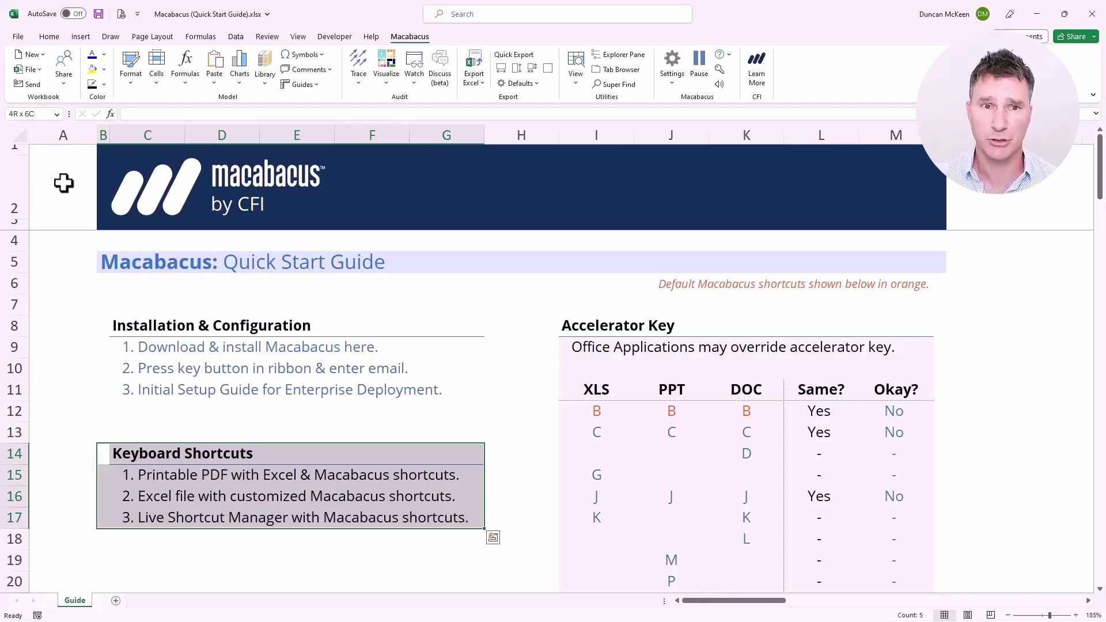
pyautogui.click(673, 84)
pyautogui.moveTo(699, 133)
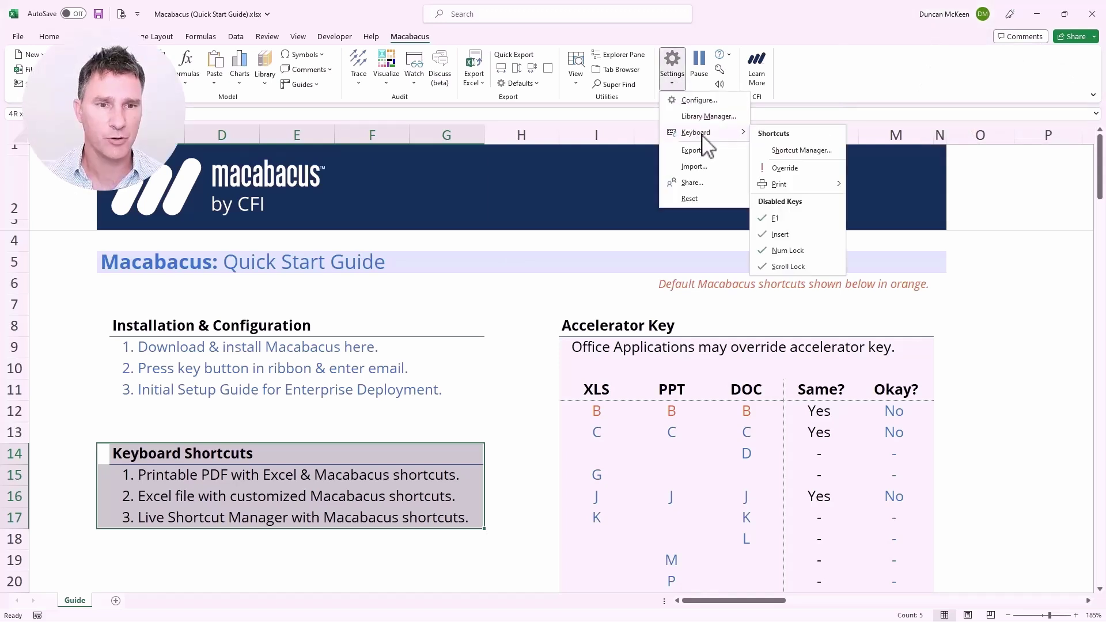
pyautogui.click(797, 150)
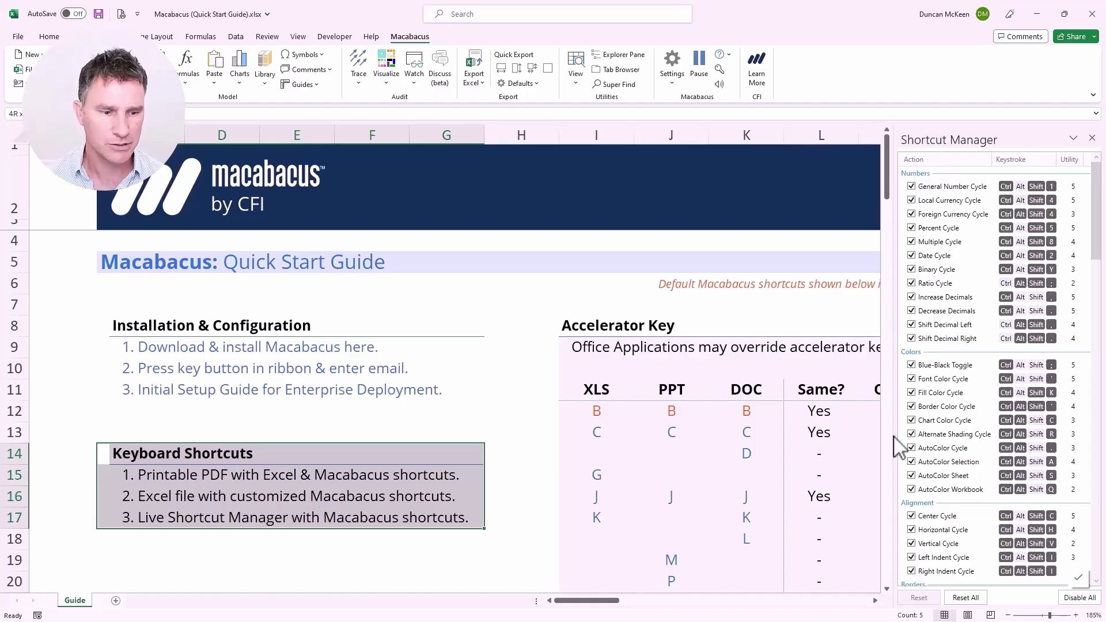
# Sort the Shortcut Manager list by keystroke and then by utility rating, and close the manager
pyautogui.click(1010, 160)
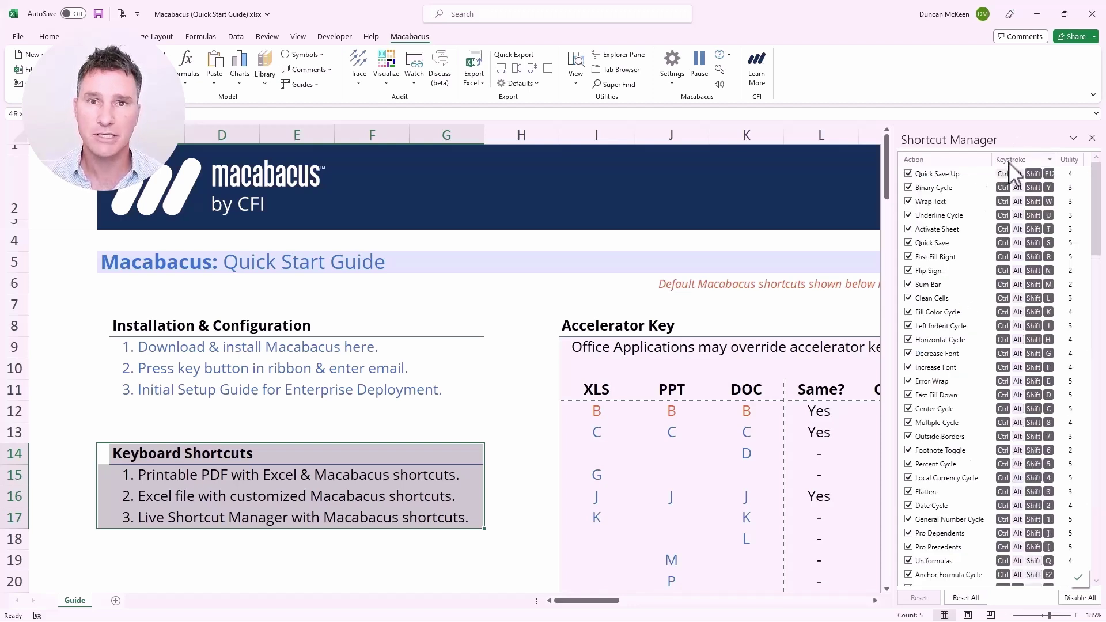
pyautogui.click(1074, 159)
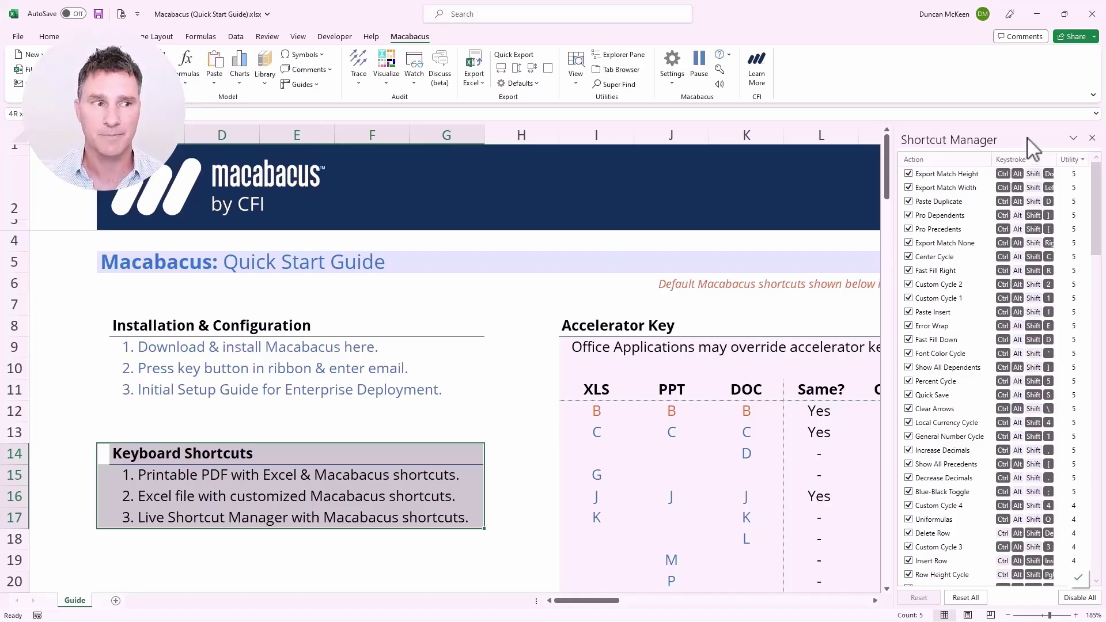
pyautogui.click(1092, 138)
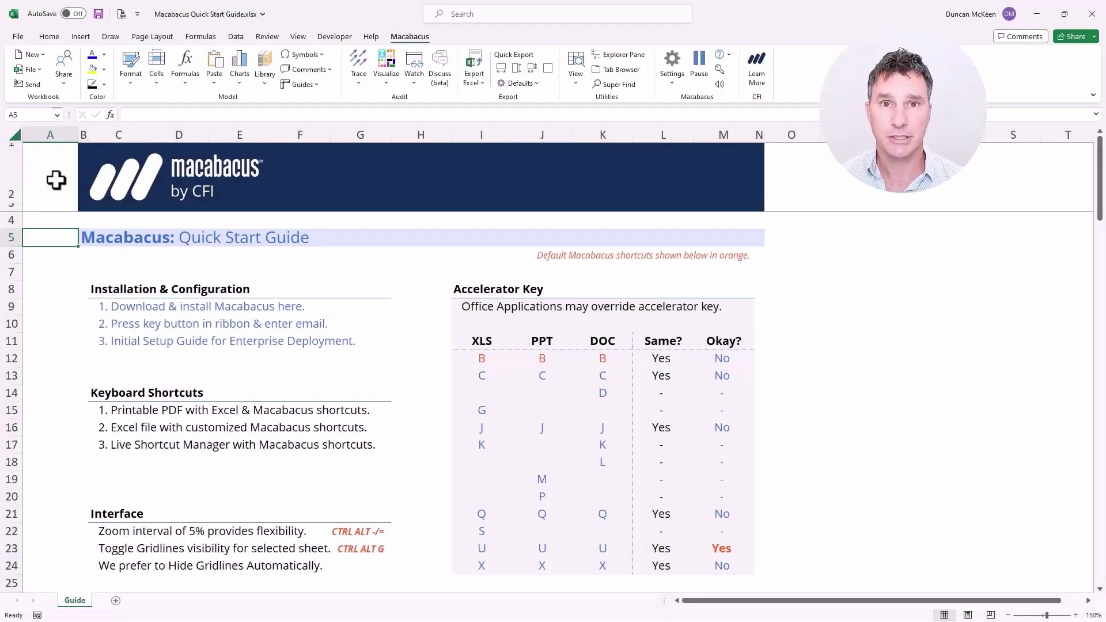
# Select the row containing the note about default Macabacus shortcuts shown in orange, B6:M6
pyautogui.press('Right')
pyautogui.press('Down')
pyautogui.hotkey('ctrl', 'shift', 'Right')
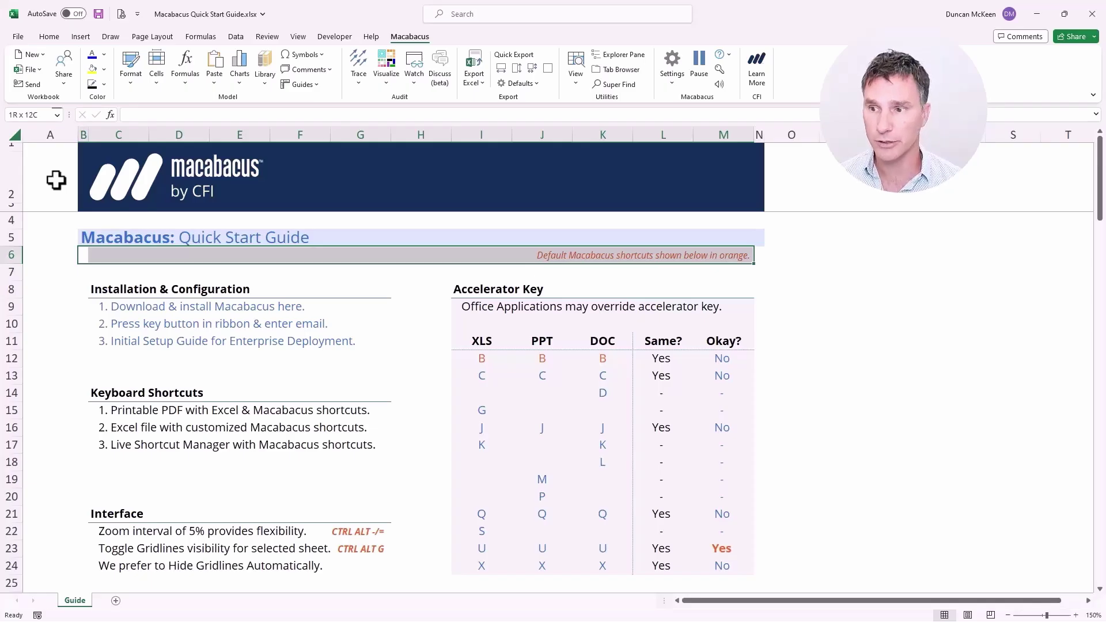
# Select the Interface heading with its zoom interval and gridlines items, B21:G23
pyautogui.hotkey('ctrl', 'Down')
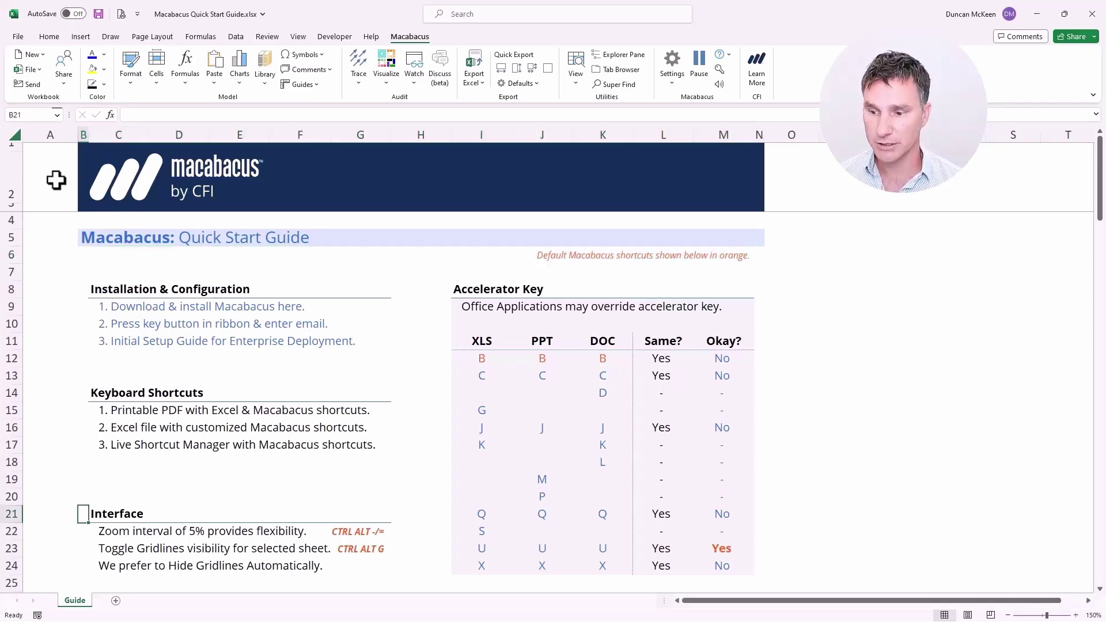
pyautogui.hotkey('shift', 'Right')
pyautogui.hotkey('shift', 'Right')
pyautogui.hotkey('shift', 'Right')
pyautogui.hotkey('shift', 'Right')
pyautogui.hotkey('shift', 'Right')
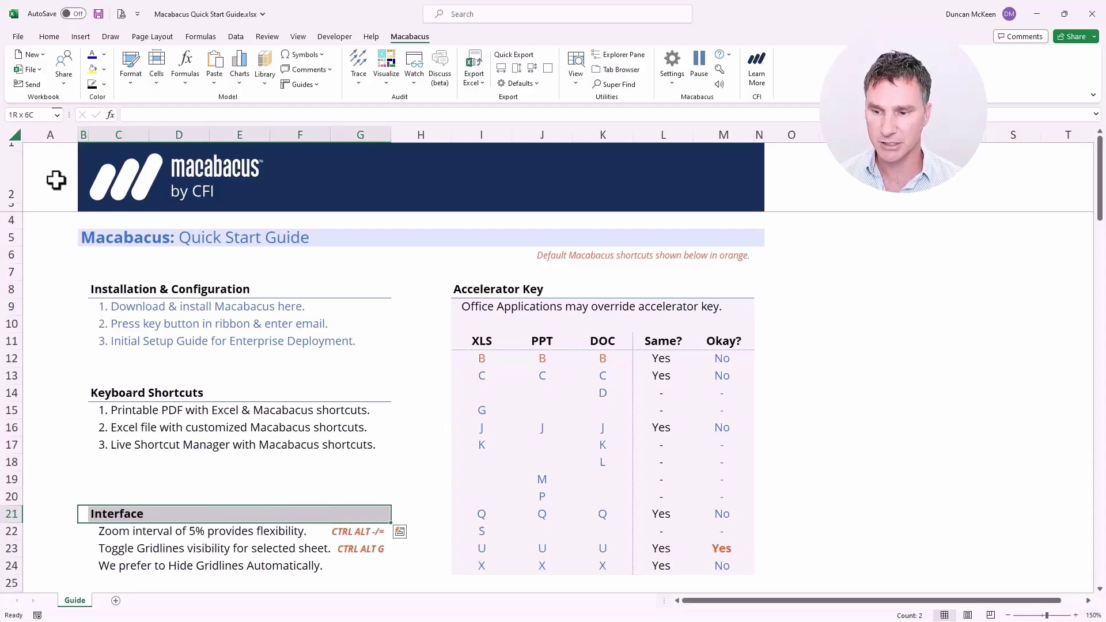
pyautogui.hotkey('shift', 'Down')
pyautogui.hotkey('shift', 'Down')
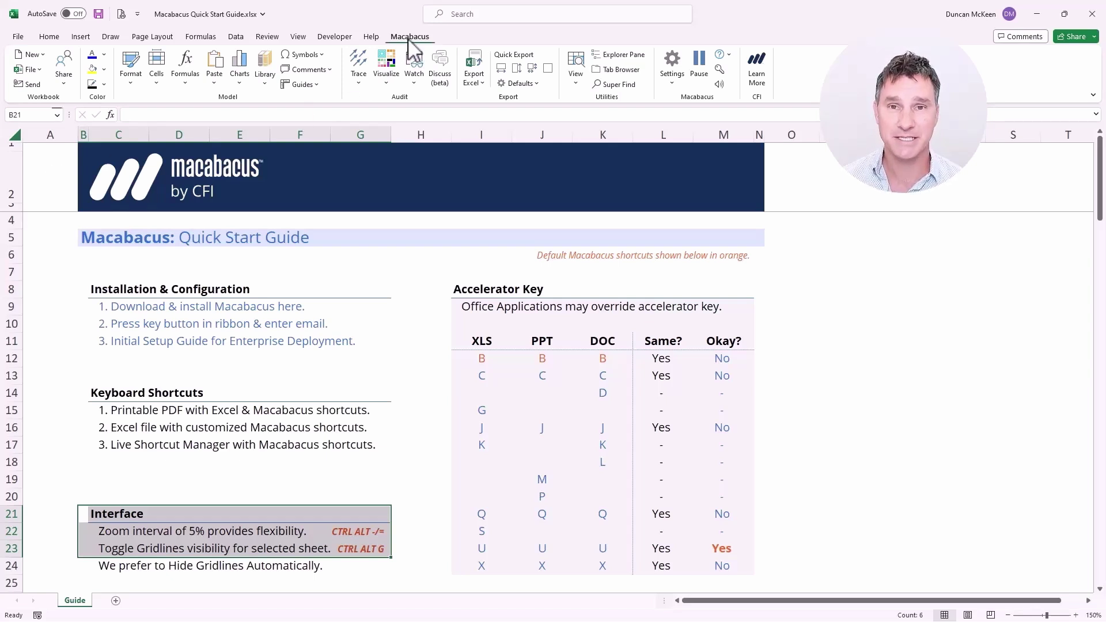
# Pause Macabacus and reduce the selection to the Interface heading and the zoom interval item, B21:G22
pyautogui.click(700, 67)
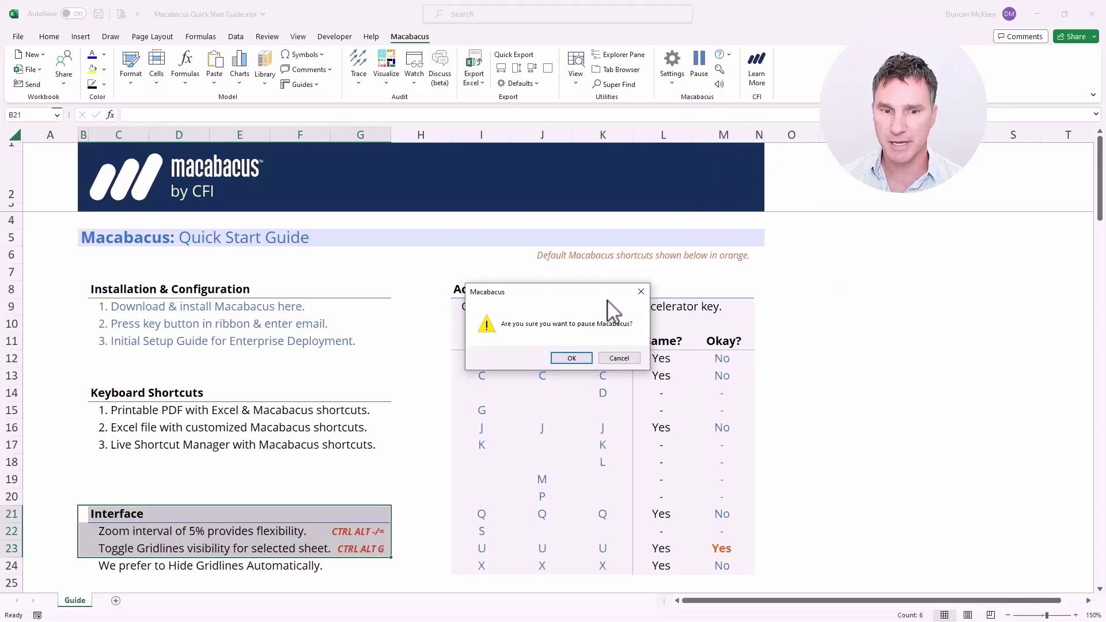
pyautogui.click(571, 358)
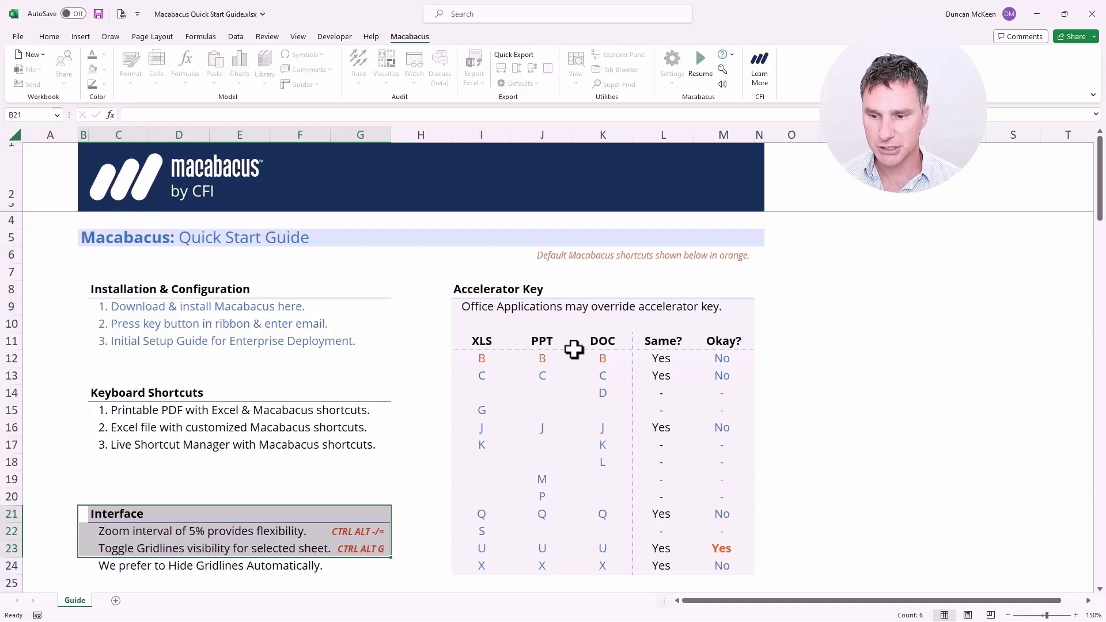
pyautogui.hotkey('shift', 'Up')
pyautogui.hotkey('shift', 'Up')
pyautogui.hotkey('shift', 'Down')
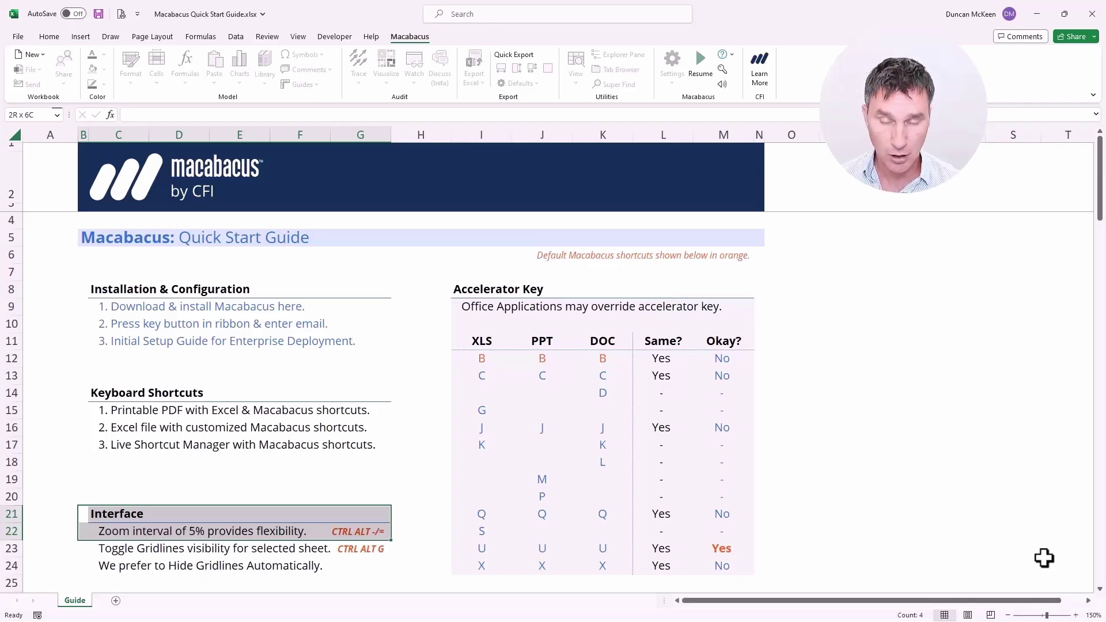
# Zoom the worksheet out to 115% and then back in to 145% with Macabacus paused
pyautogui.hotkey('ctrl', 'alt', '-')
pyautogui.hotkey('ctrl', 'alt', '-')
pyautogui.hotkey('ctrl', 'alt', '-')
pyautogui.hotkey('ctrl', 'alt', '-')
pyautogui.hotkey('ctrl', 'alt', '-')
pyautogui.hotkey('ctrl', 'alt', '-')
pyautogui.hotkey('ctrl', 'alt', '-')
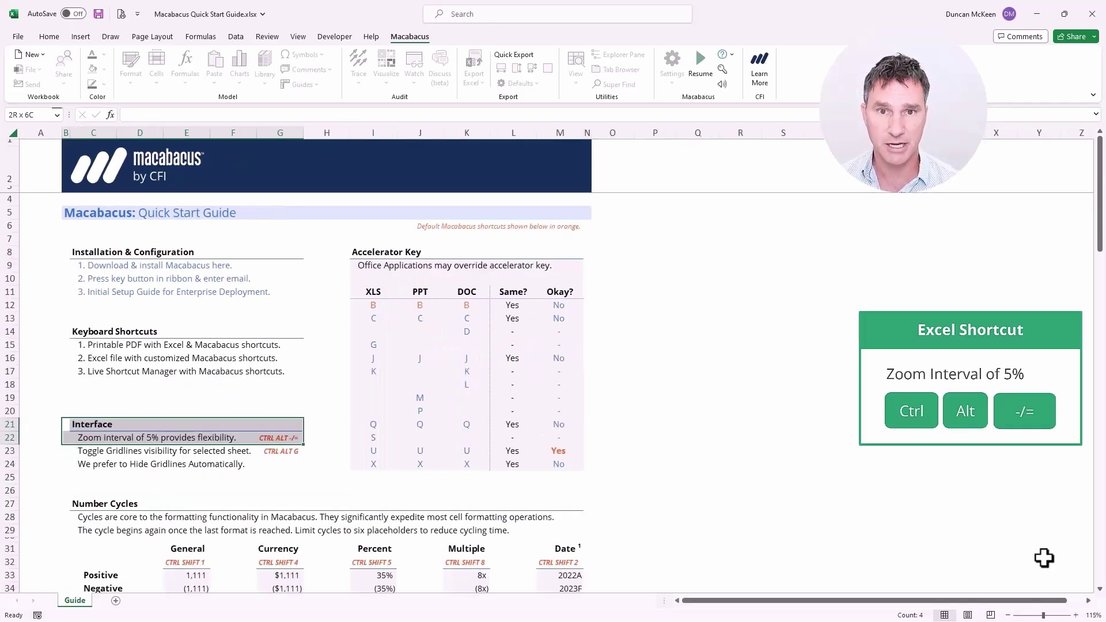
pyautogui.hotkey('ctrl', 'alt', '=')
pyautogui.hotkey('ctrl', 'alt', '=')
pyautogui.hotkey('ctrl', 'alt', '=')
pyautogui.hotkey('ctrl', 'alt', '=')
pyautogui.hotkey('ctrl', 'alt', '=')
pyautogui.hotkey('ctrl', 'alt', '=')
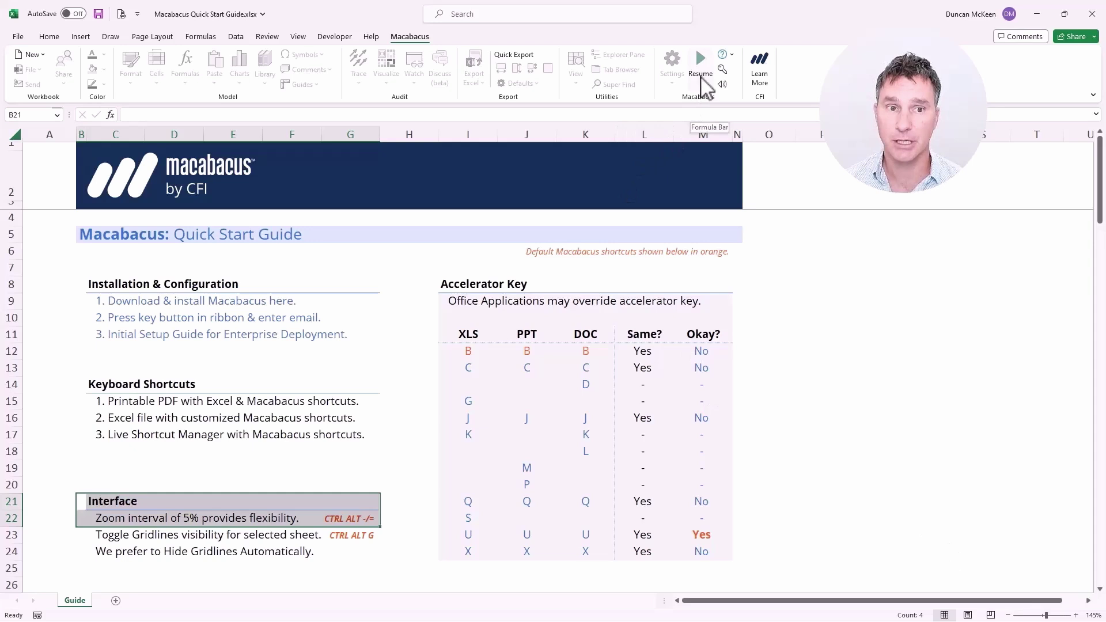
# Resume Macabacus and enable Hide gridlines automatically in its Excel Interface settings, accepting the restart notice
pyautogui.click(701, 64)
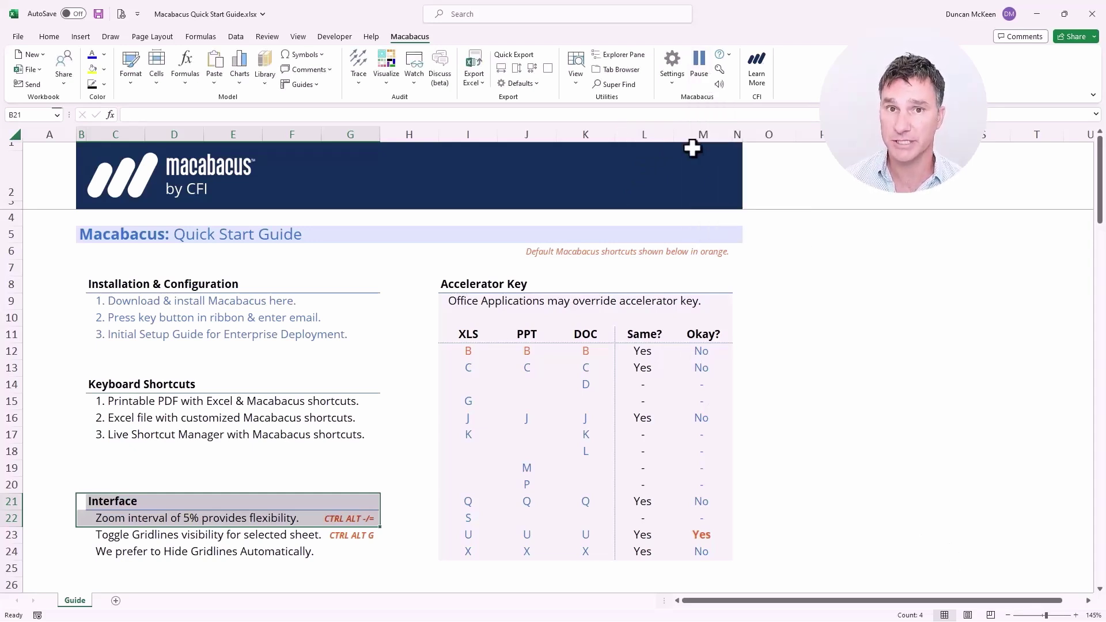
pyautogui.click(672, 83)
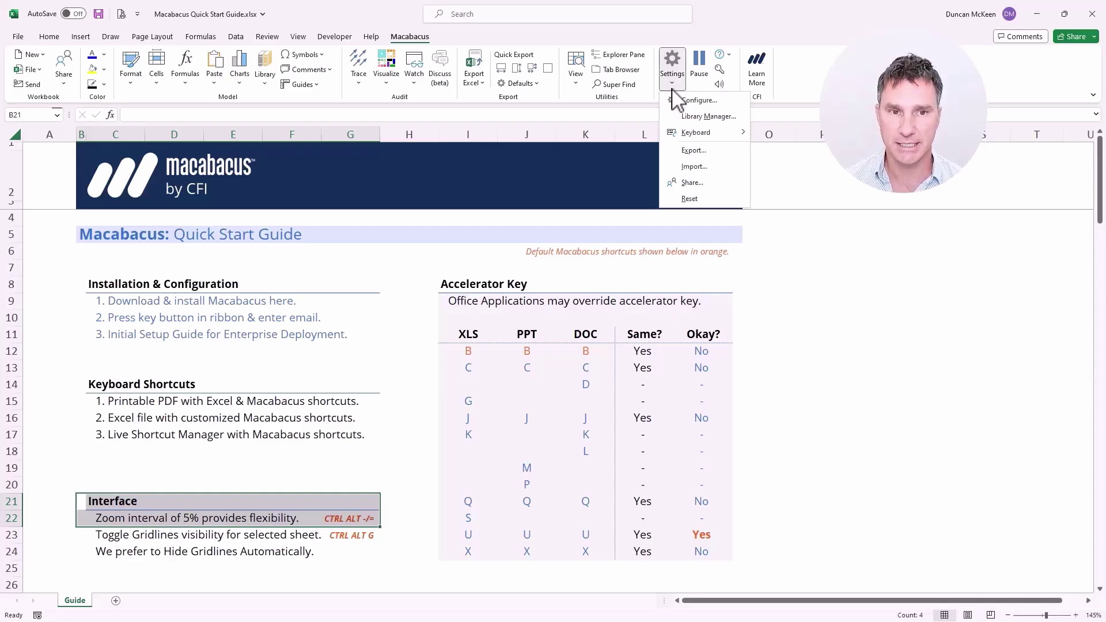
pyautogui.click(694, 101)
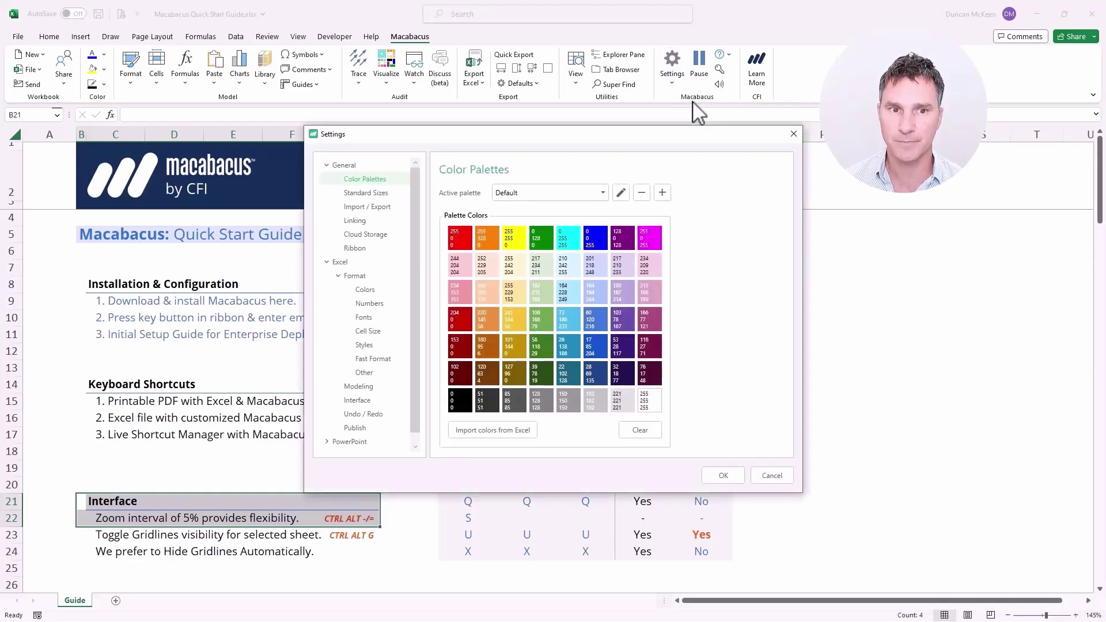
pyautogui.click(357, 401)
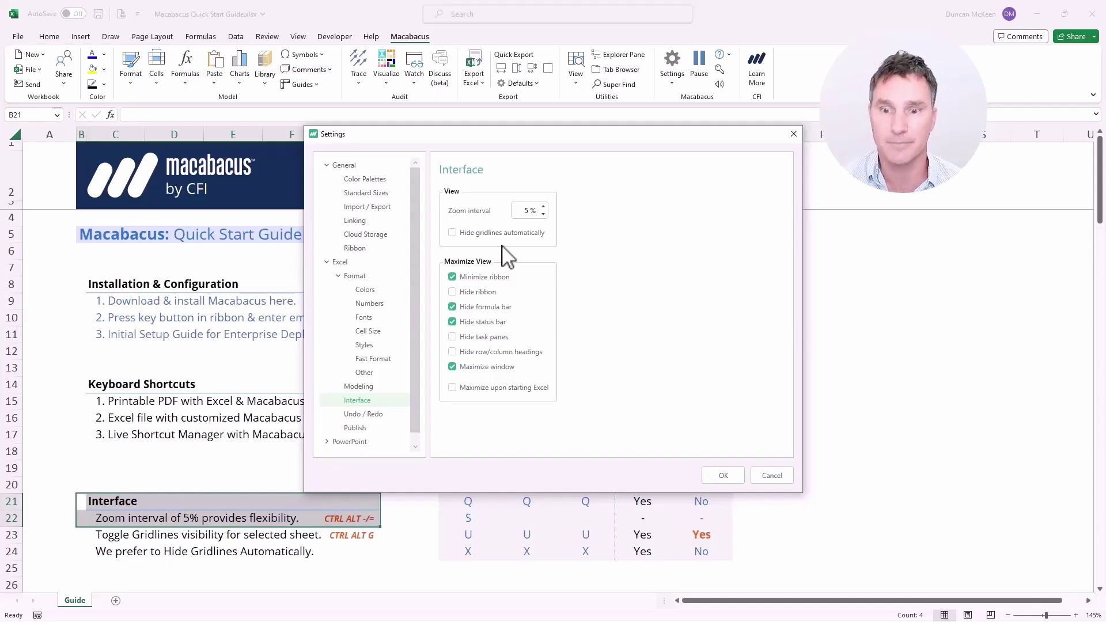
pyautogui.click(452, 233)
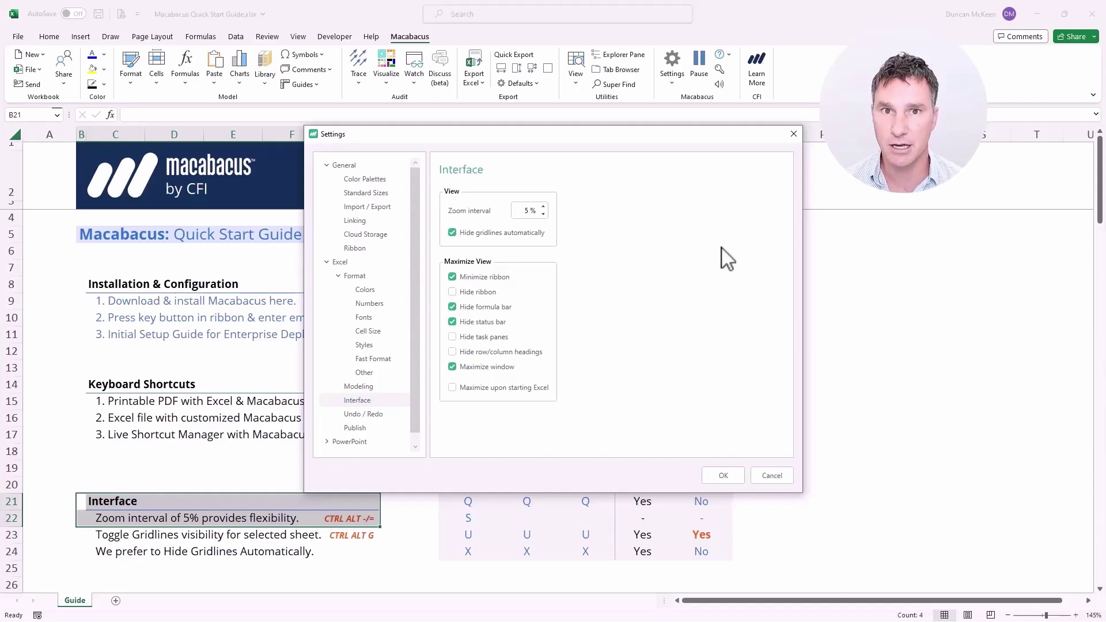
pyautogui.click(727, 475)
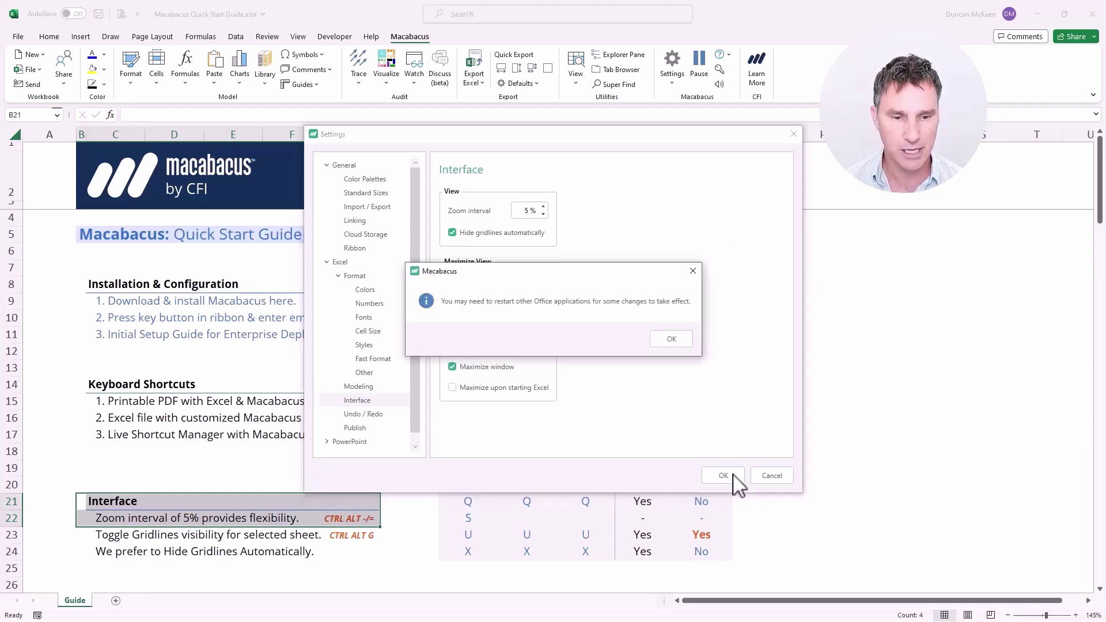
pyautogui.click(675, 342)
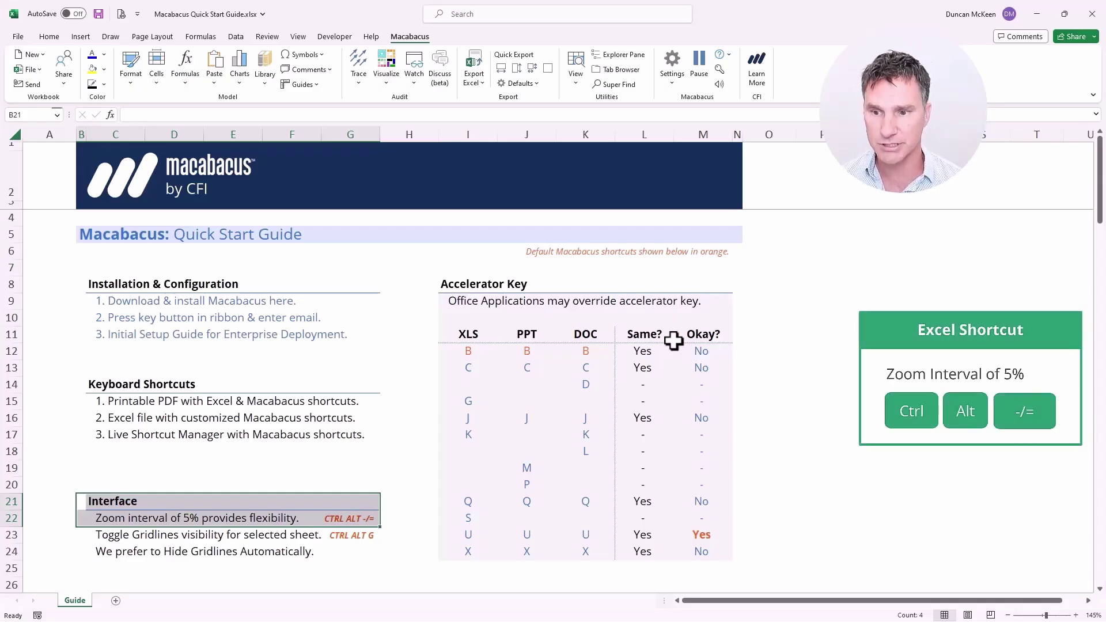
# Zoom the worksheet out to 100% and back in to 150% using the 5% zoom interval
pyautogui.hotkey('ctrl', 'alt', '-')
pyautogui.hotkey('ctrl', 'alt', '-')
pyautogui.hotkey('ctrl', 'alt', '-')
pyautogui.hotkey('ctrl', 'alt', '=')
pyautogui.hotkey('ctrl', 'alt', '=')
pyautogui.hotkey('ctrl', 'alt', '=')
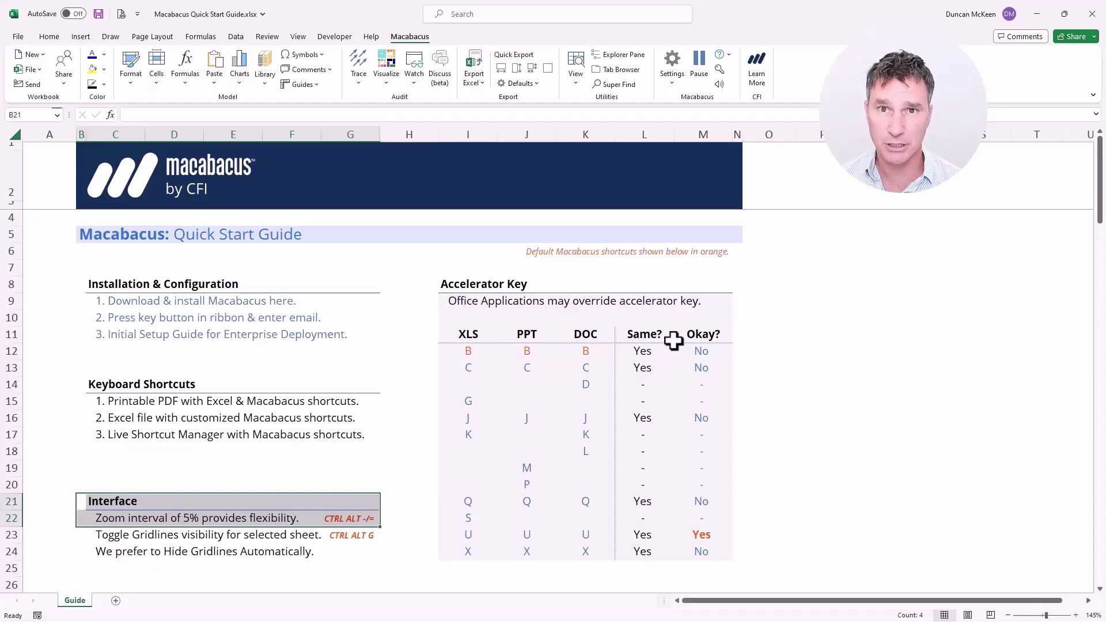
pyautogui.hotkey('ctrl', 'alt', '-')
pyautogui.hotkey('ctrl', 'alt', '-')
pyautogui.hotkey('ctrl', 'alt', '-')
pyautogui.hotkey('ctrl', 'alt', '-')
pyautogui.hotkey('ctrl', 'alt', '-')
pyautogui.hotkey('ctrl', 'alt', '-')
pyautogui.hotkey('ctrl', 'alt', '-')
pyautogui.hotkey('ctrl', 'alt', '-')
pyautogui.hotkey('ctrl', 'alt', '-')
pyautogui.hotkey('ctrl', 'alt', '-')
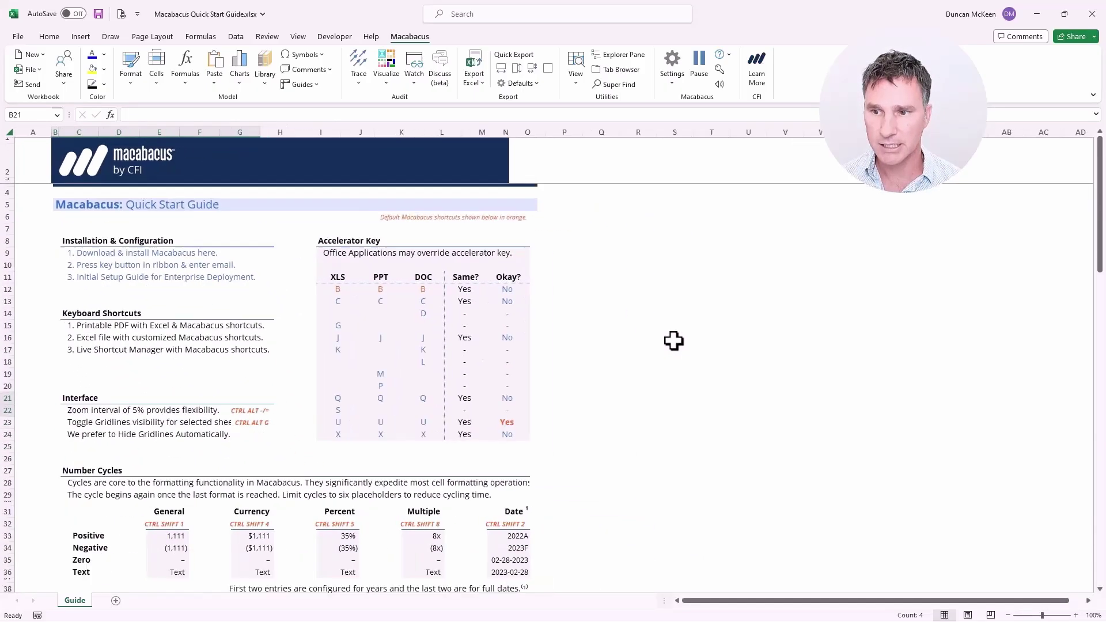
pyautogui.hotkey('ctrl', 'alt', '=')
pyautogui.hotkey('ctrl', 'alt', '=')
pyautogui.hotkey('ctrl', 'alt', '=')
pyautogui.hotkey('ctrl', 'alt', '=')
pyautogui.hotkey('ctrl', 'alt', '=')
pyautogui.hotkey('ctrl', 'alt', '=')
pyautogui.hotkey('ctrl', 'alt', '=')
pyautogui.hotkey('ctrl', 'alt', '=')
pyautogui.hotkey('ctrl', 'alt', '=')
pyautogui.hotkey('ctrl', 'alt', '=')
pyautogui.hotkey('ctrl', 'alt', '=')
pyautogui.hotkey('ctrl', 'alt', '=')
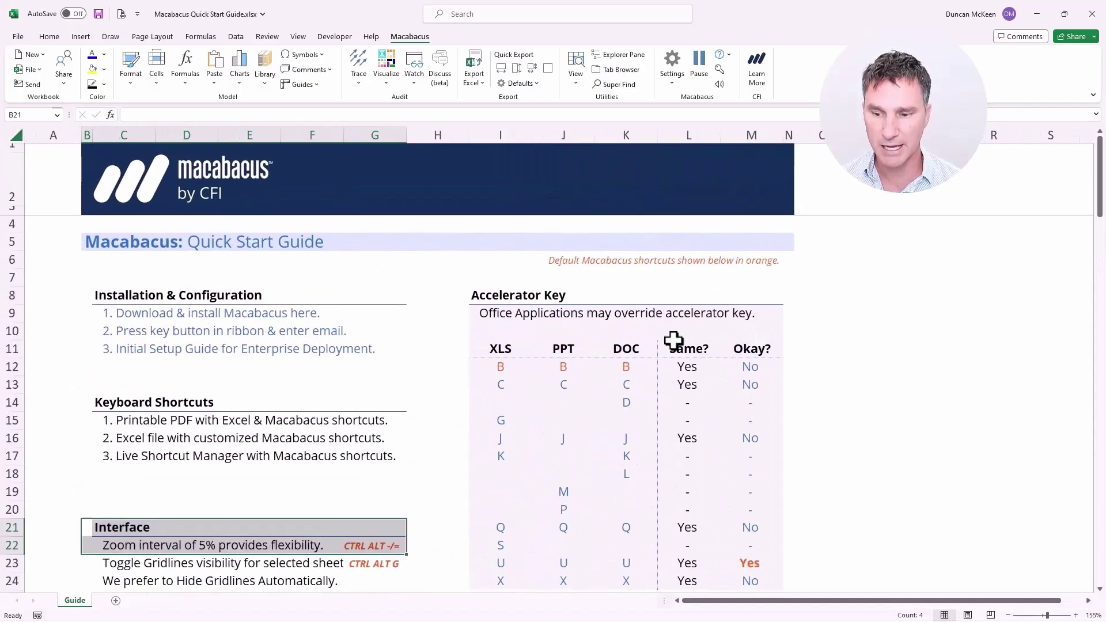
pyautogui.hotkey('ctrl', 'alt', '-')
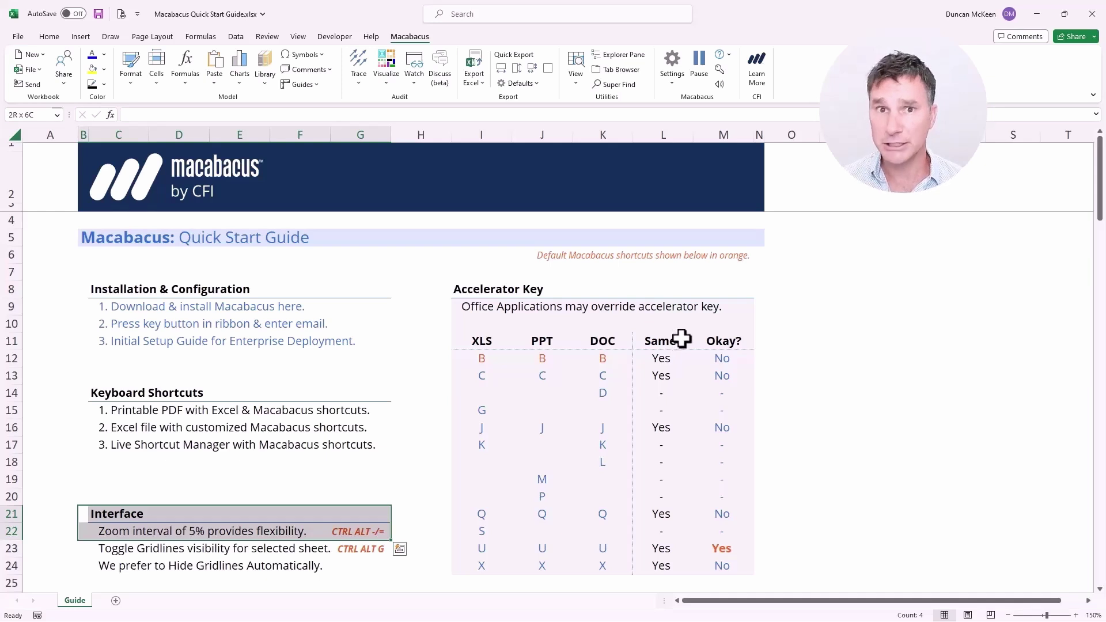
# Extend the Interface selection to the gridlines item, B21:G23, and toggle the sheet's gridlines, leaving them hidden
pyautogui.hotkey('shift', 'Down')
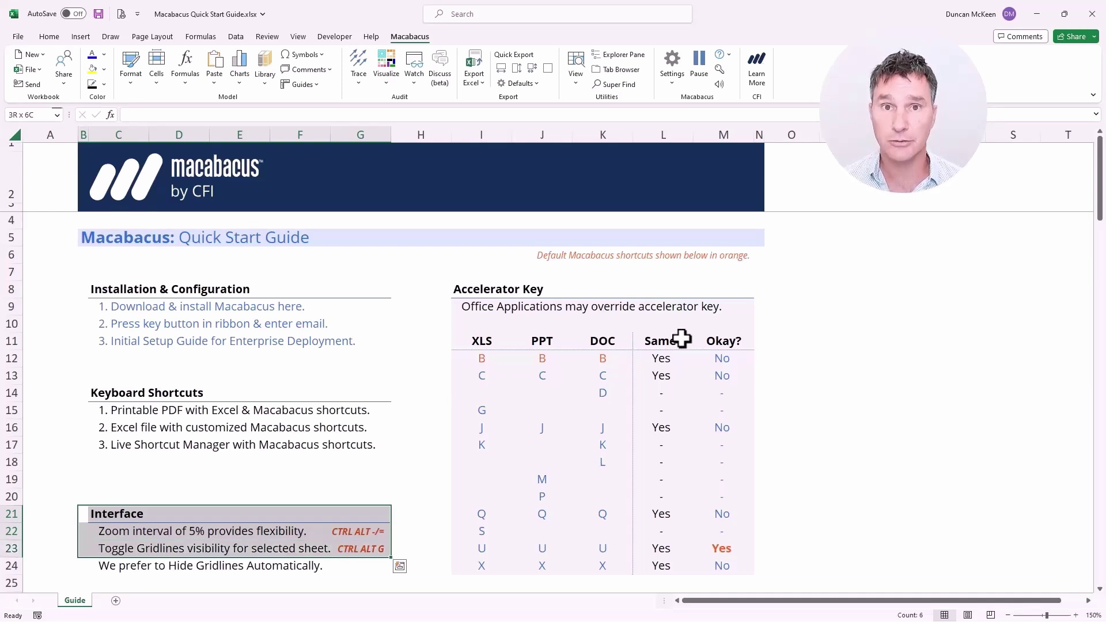
pyautogui.hotkey('ctrl', 'alt', 'g')
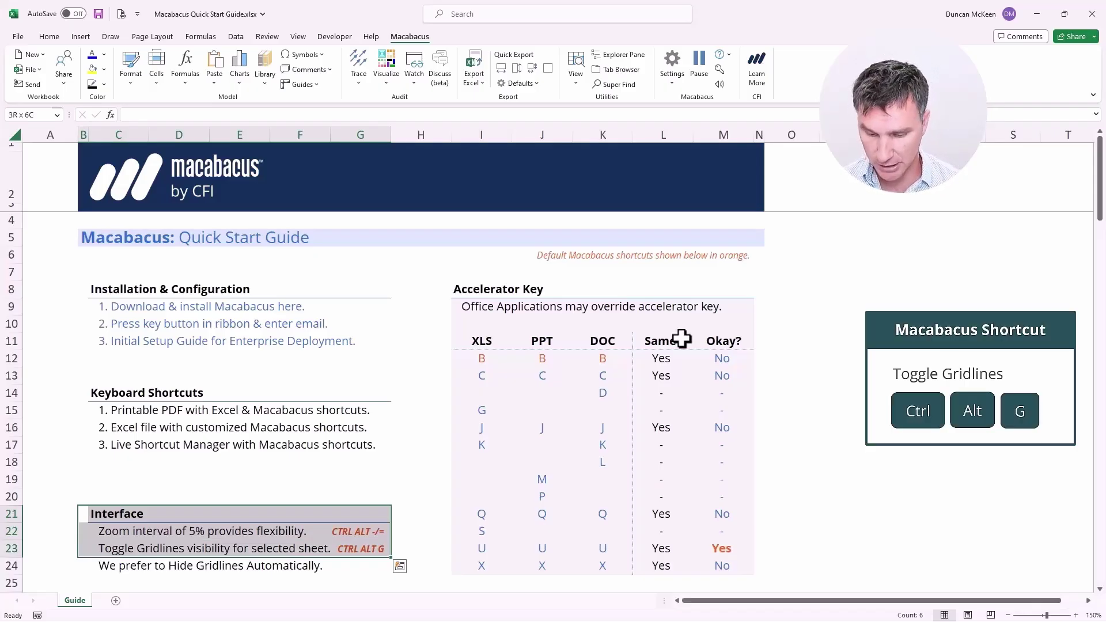
pyautogui.hotkey('ctrl', 'alt', 'g')
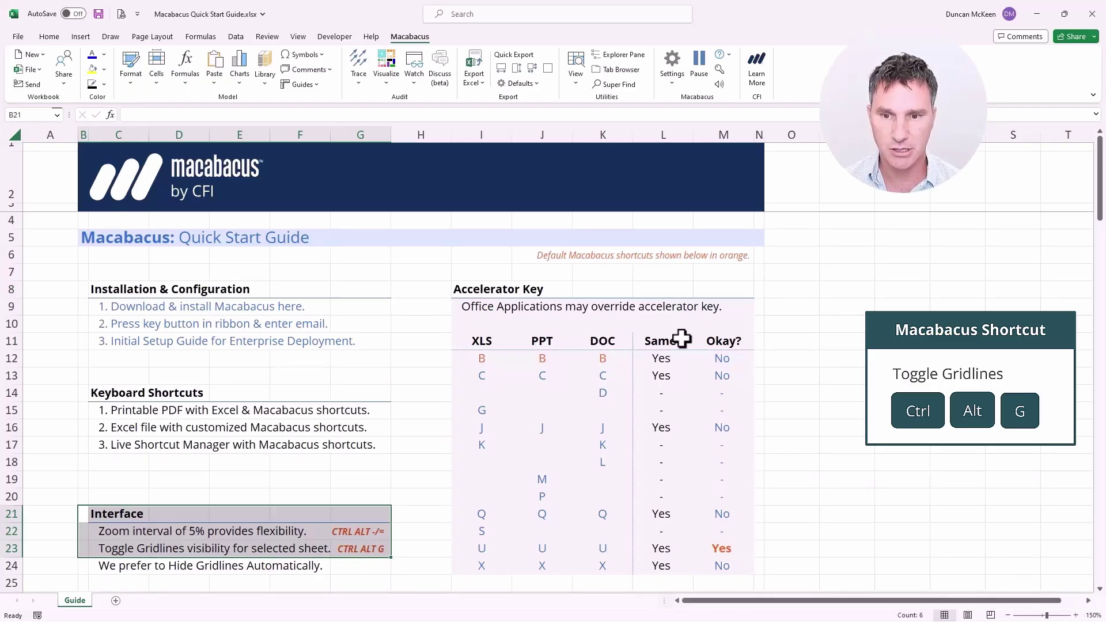
pyautogui.hotkey('ctrl', 'alt', 'g')
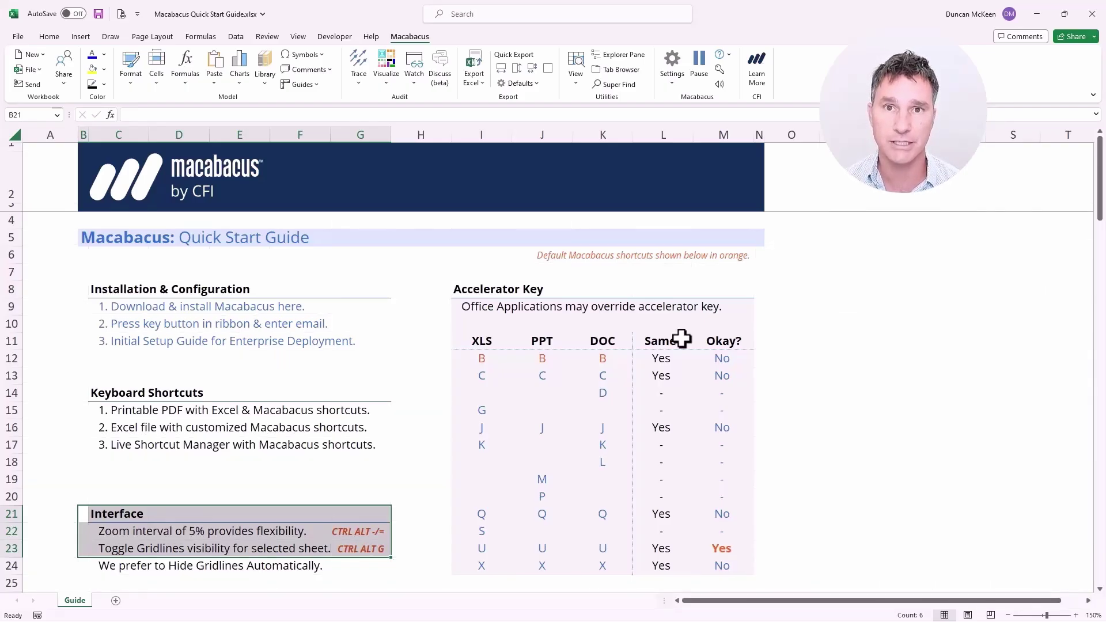